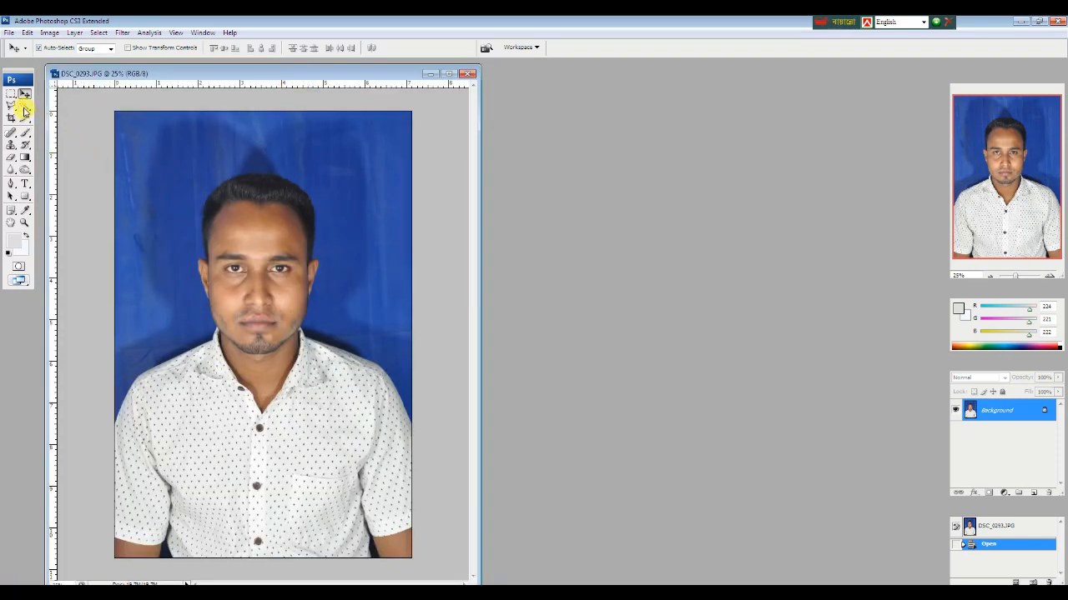
Select the entire blue backdrop around the man with the Magic Wand at tolerance 20, adding the remaining patches up to the hair and shoulders
left_click(25, 109)
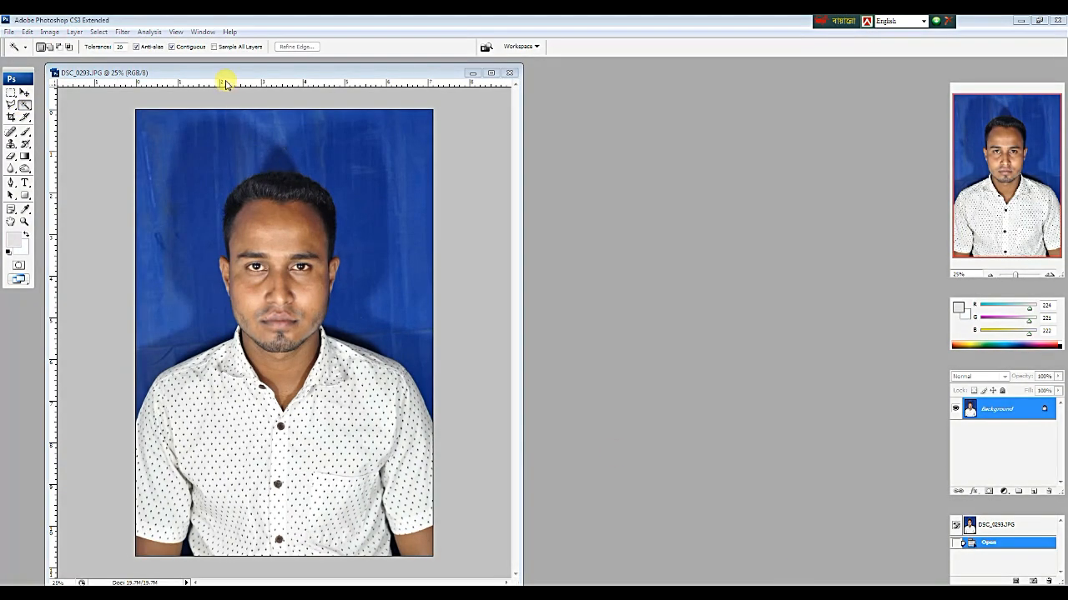
left_click(218, 68)
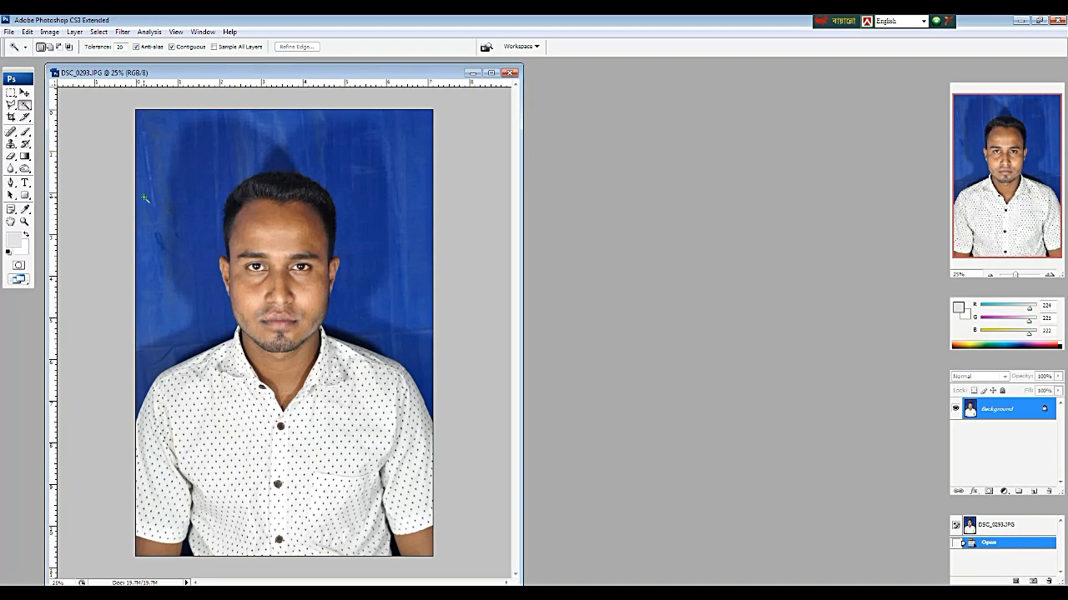
key("ctrl")
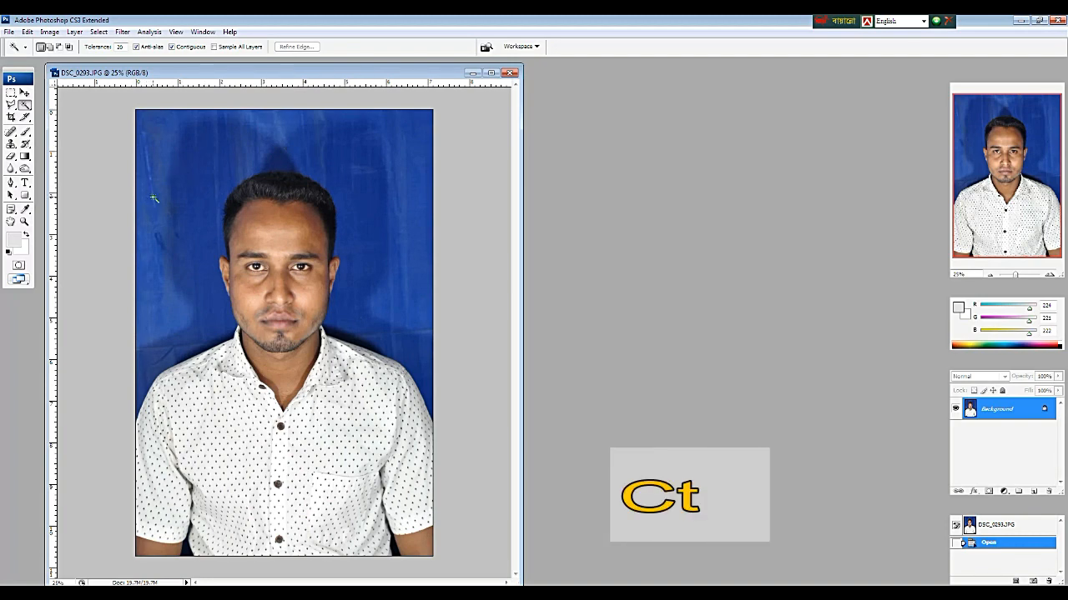
left_click(158, 198)
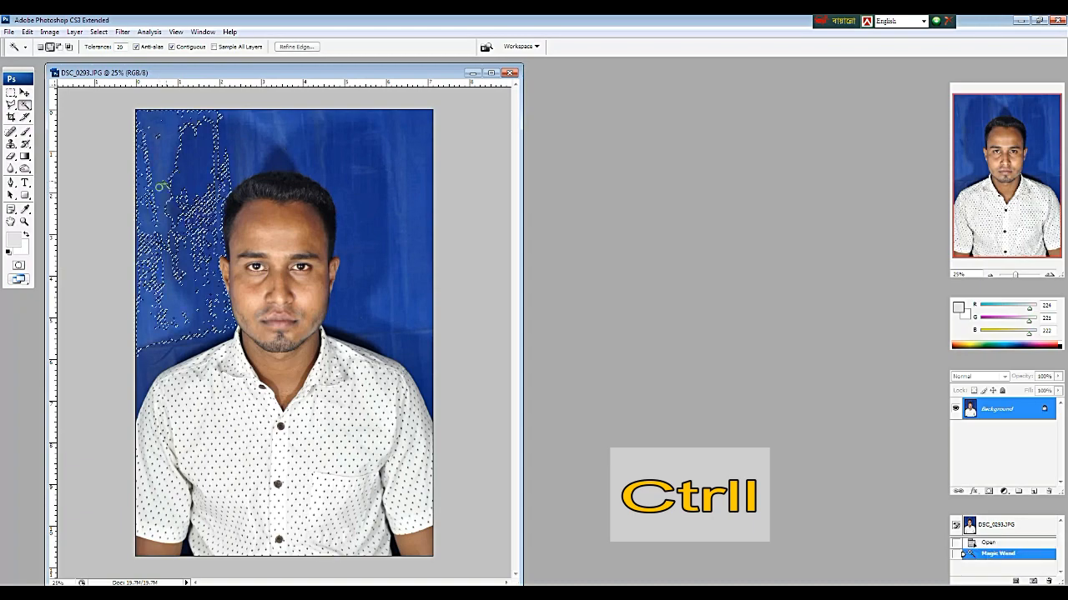
left_click(179, 200, "shift")
left_click(209, 205, "shift")
left_click(197, 292, "shift")
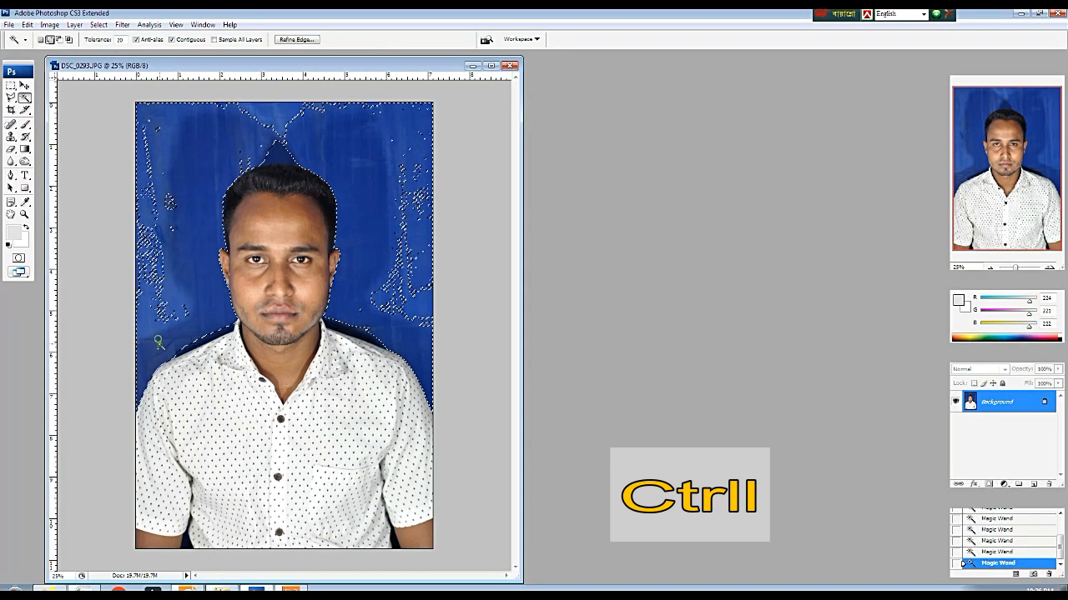
left_click(211, 341, "shift")
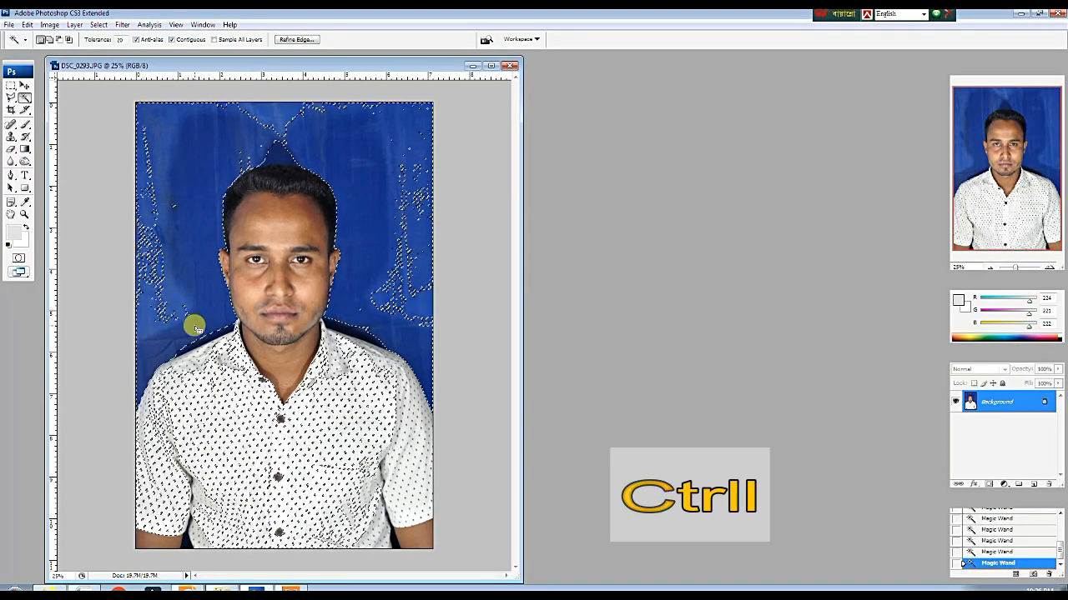
key("ctrl+z")
left_click(161, 173, "shift")
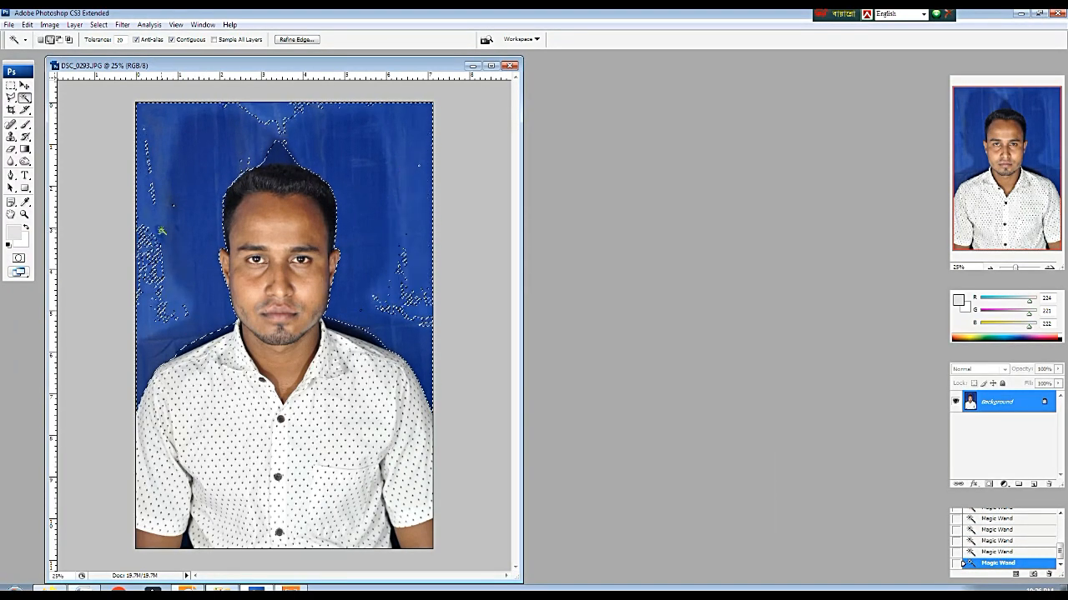
left_click(143, 272)
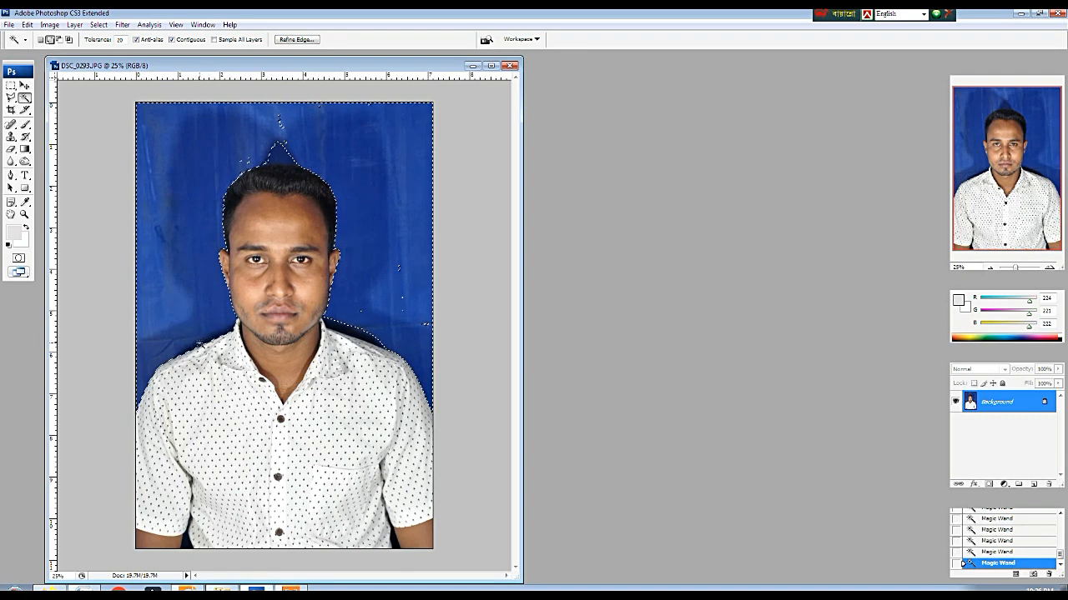
left_click(273, 156)
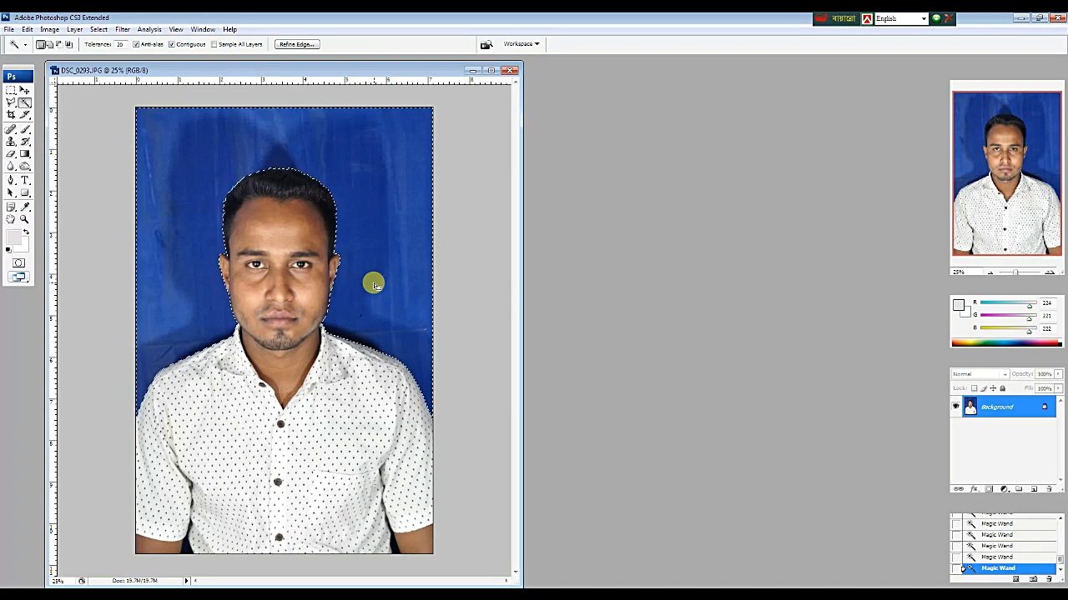
Set the background color to a bright blue, clear the selected backdrop to that color and remove the selection
key("Delete")
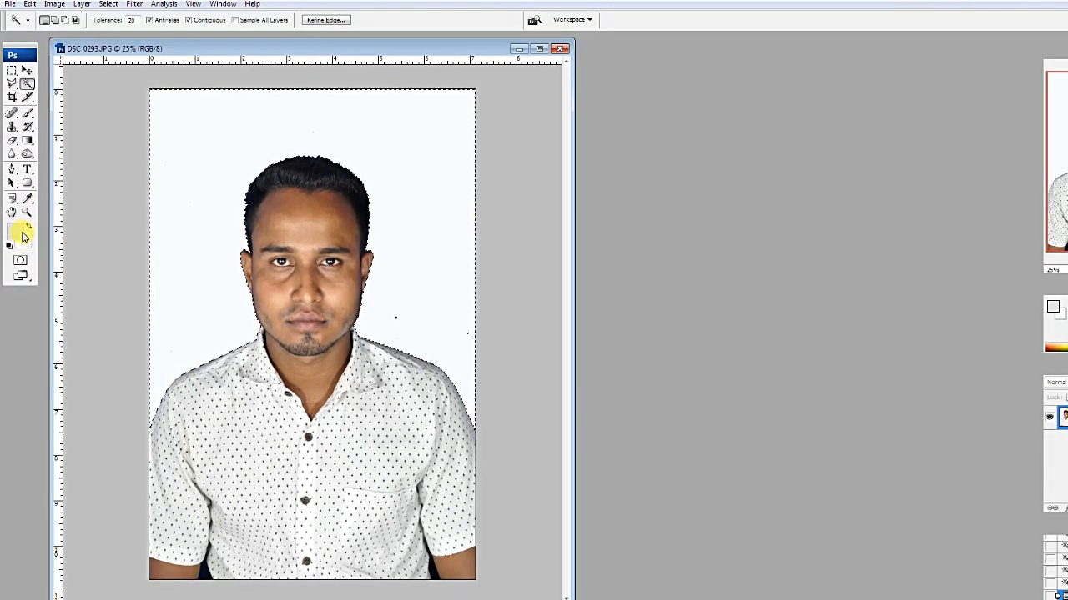
key("ctrl+z")
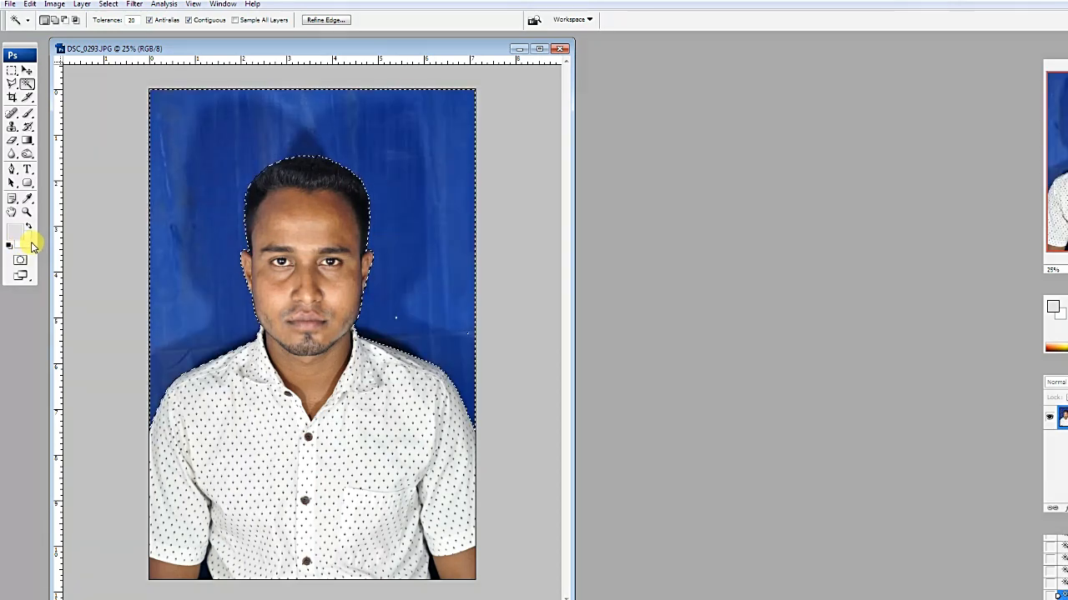
left_click(27, 242)
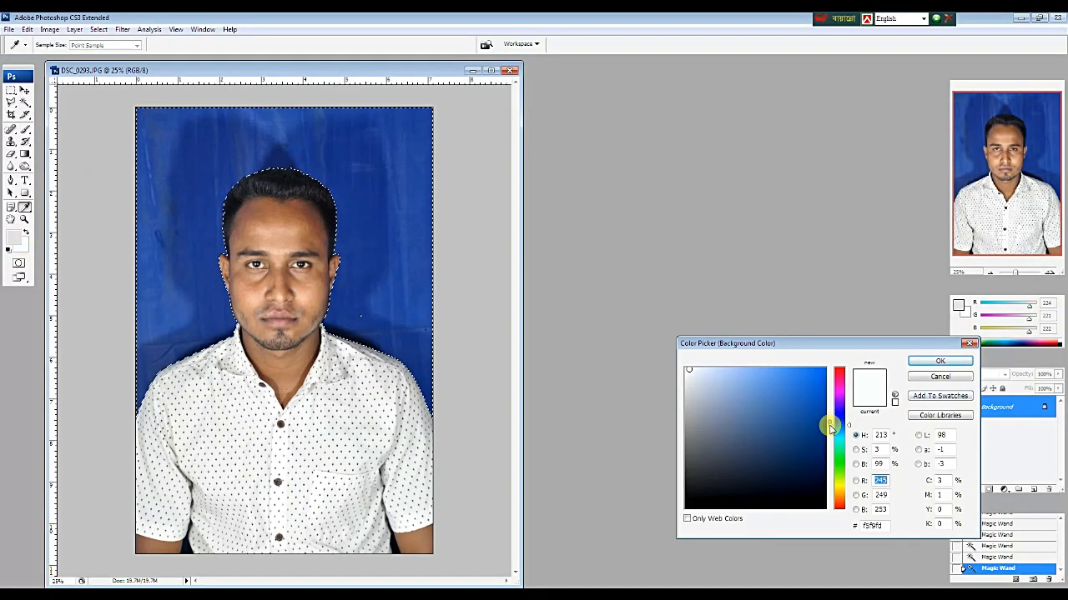
left_click(811, 370)
left_click(940, 361)
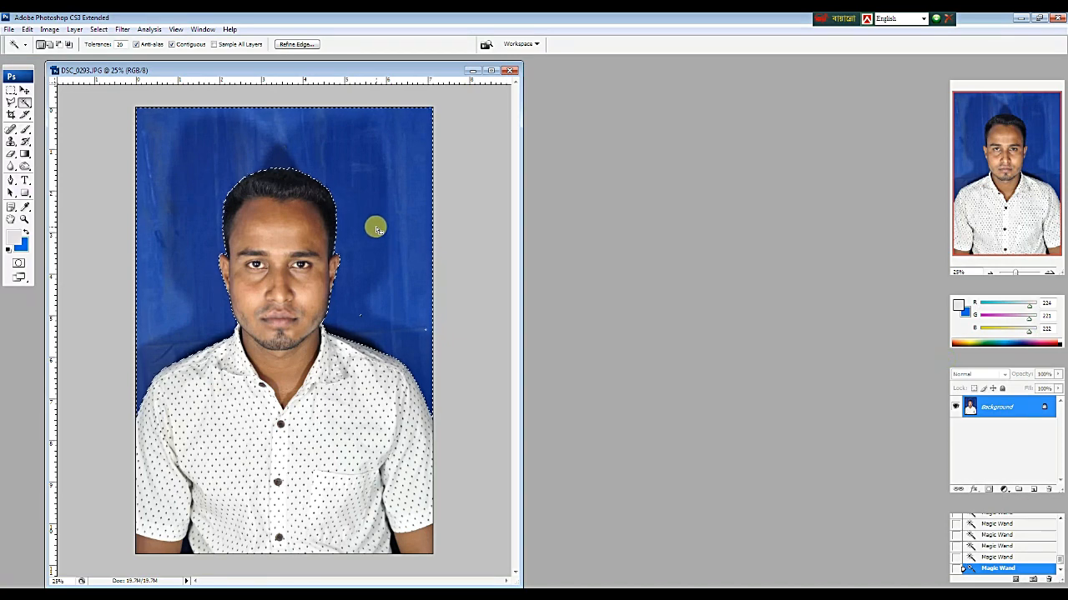
key("Delete")
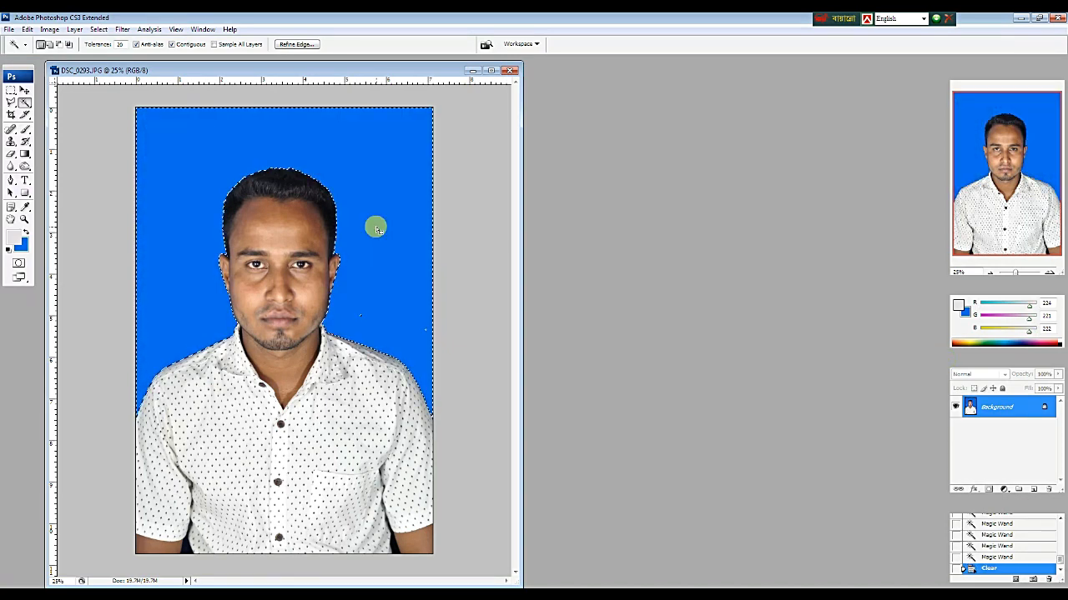
key("ctrl+d")
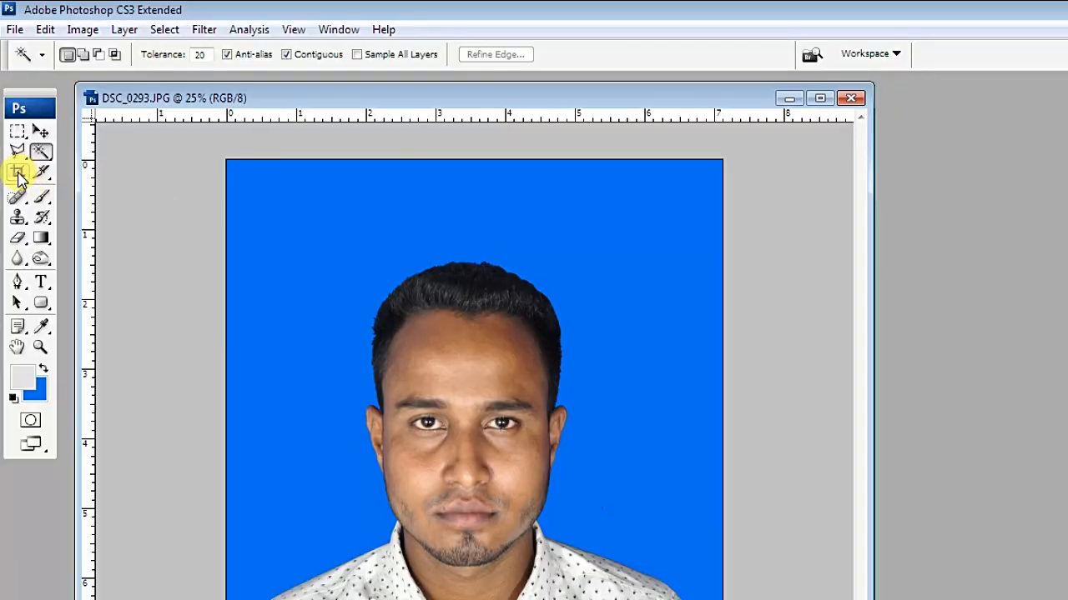
Configure the Crop tool for a width of 1.5 in, a height of 1.9 in and a resolution of 300
left_click(11, 114)
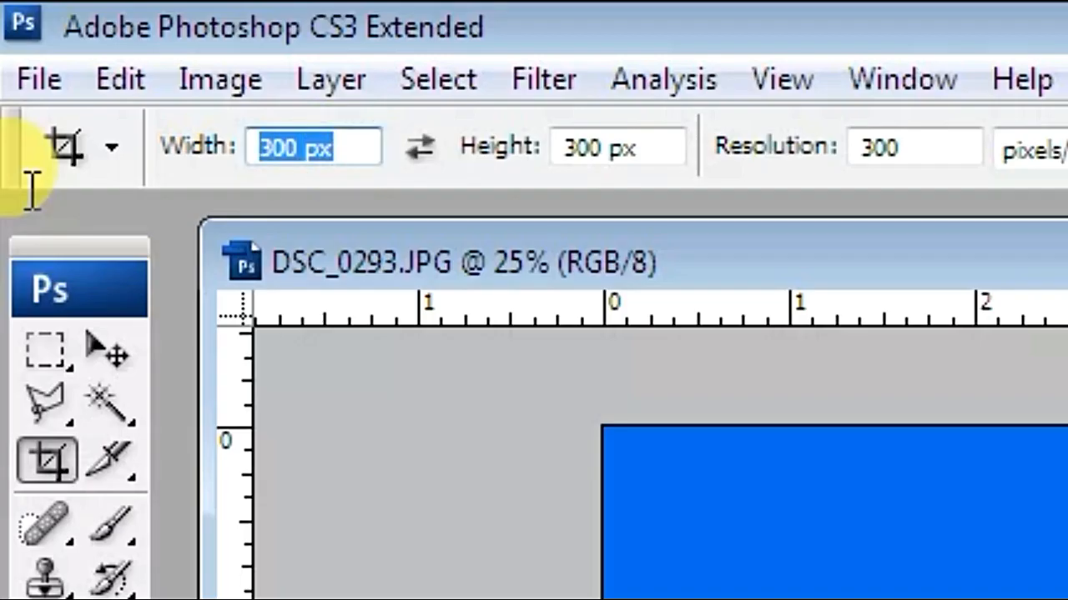
type("1.5 in")
key("Tab")
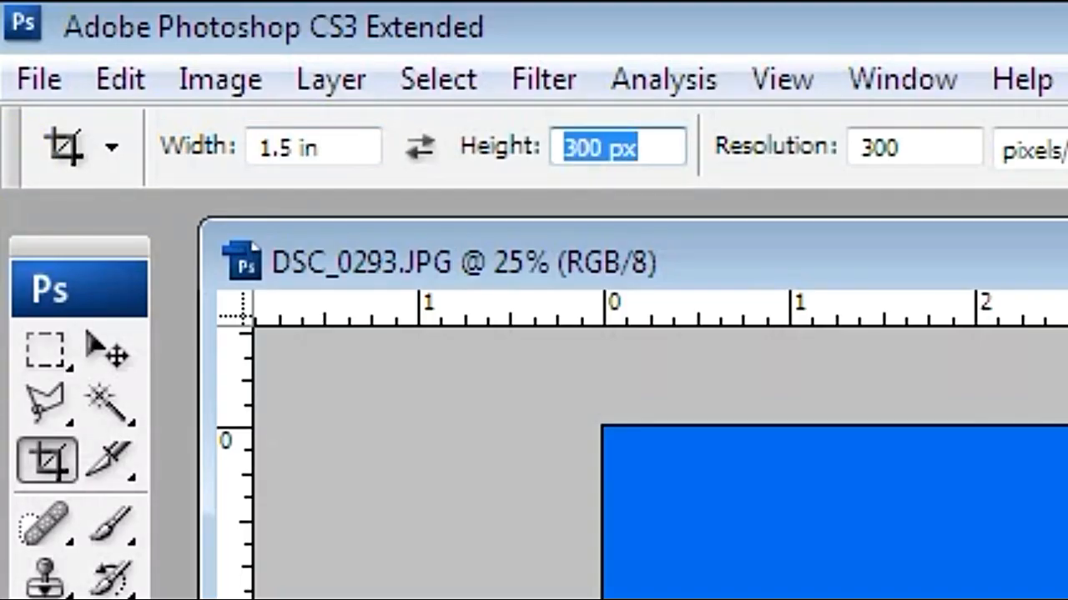
type("1.9 in")
key("Tab")
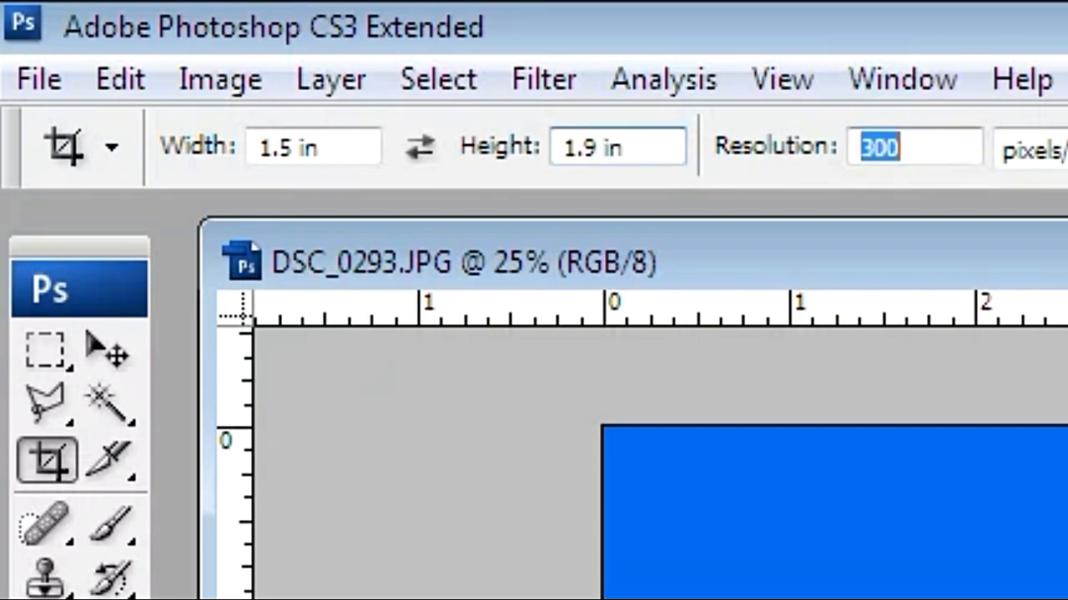
type("300")
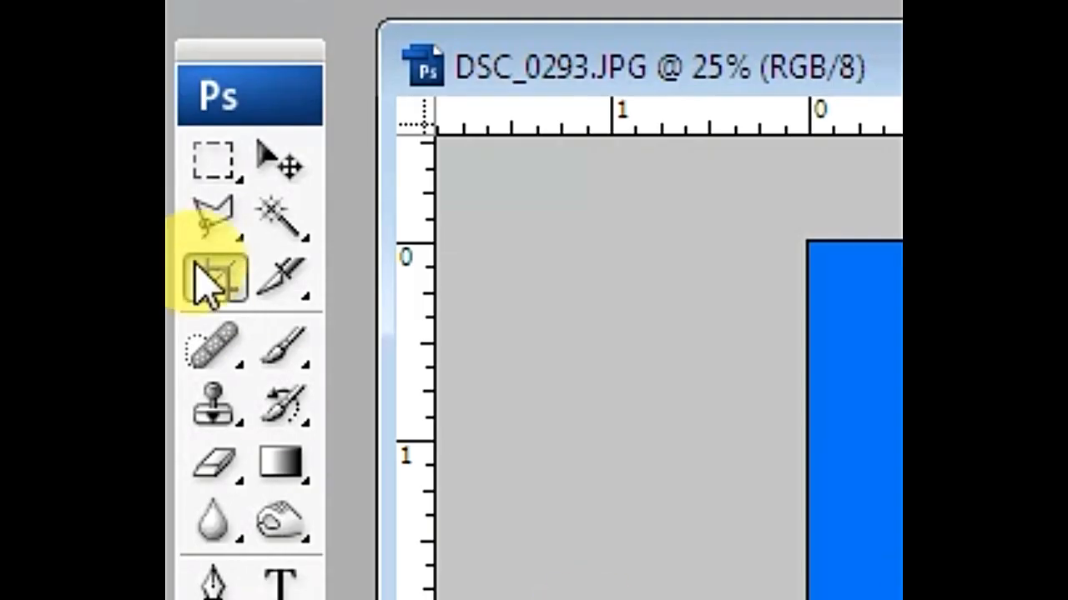
Crop the photo to the head and upper body, with the frame centered on the man and starting just above his hair
left_click(43, 456)
left_click_drag(199, 142, 512, 486)
mouse_move(341, 335)
left_mouse_down()
mouse_move(342, 349)
mouse_move(345, 303)
mouse_move(353, 337)
left_mouse_up()
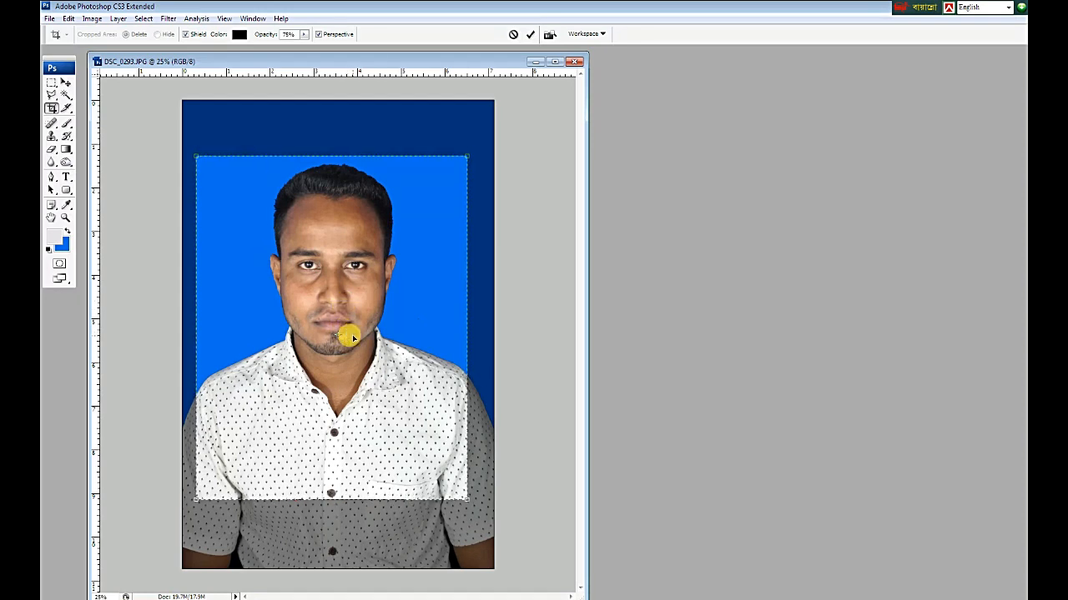
key("Return")
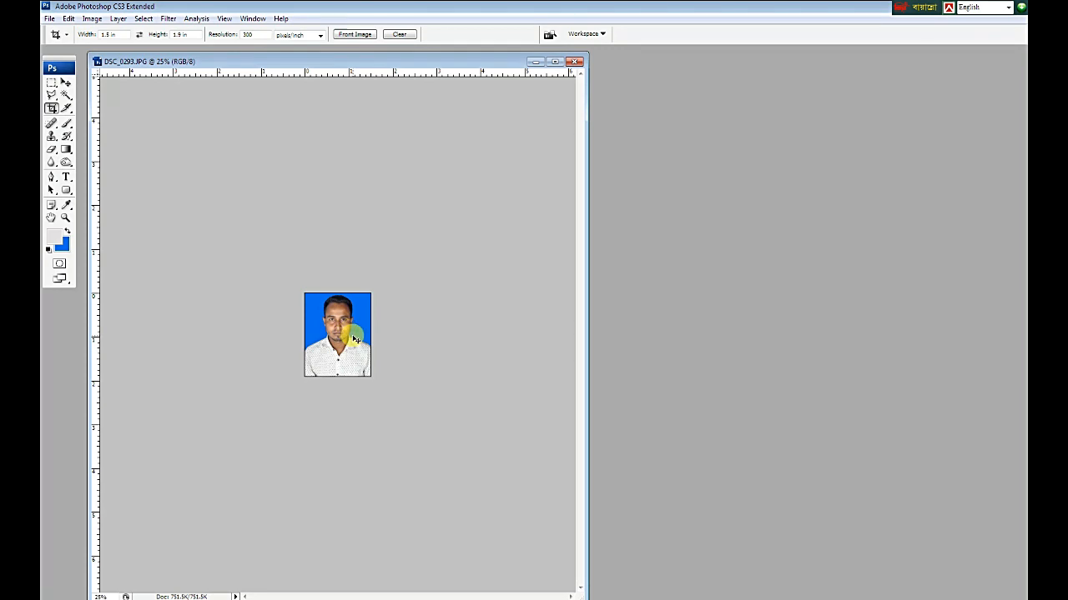
Crop the portrait again slightly tighter, trimming a thin strip off both sides and the lower part of the shirt
key("ctrl+plus")
key("ctrl+plus")
key("ctrl+plus")
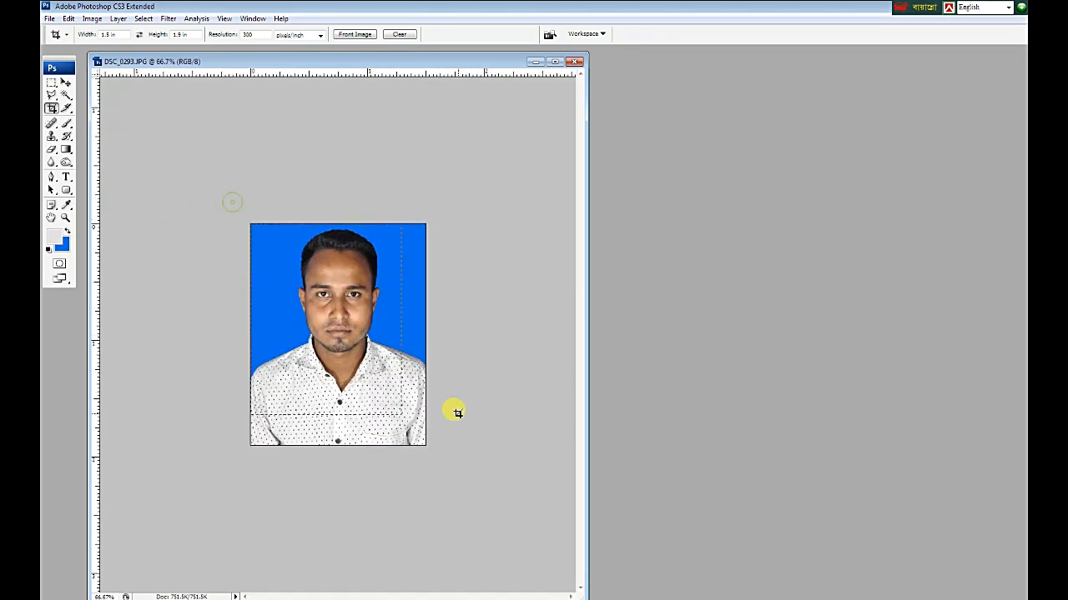
left_click_drag(457, 414, 468, 432)
key("Right")
key("Right")
key("Right")
key("Right")
key("Right")
key("Right")
key("Right")
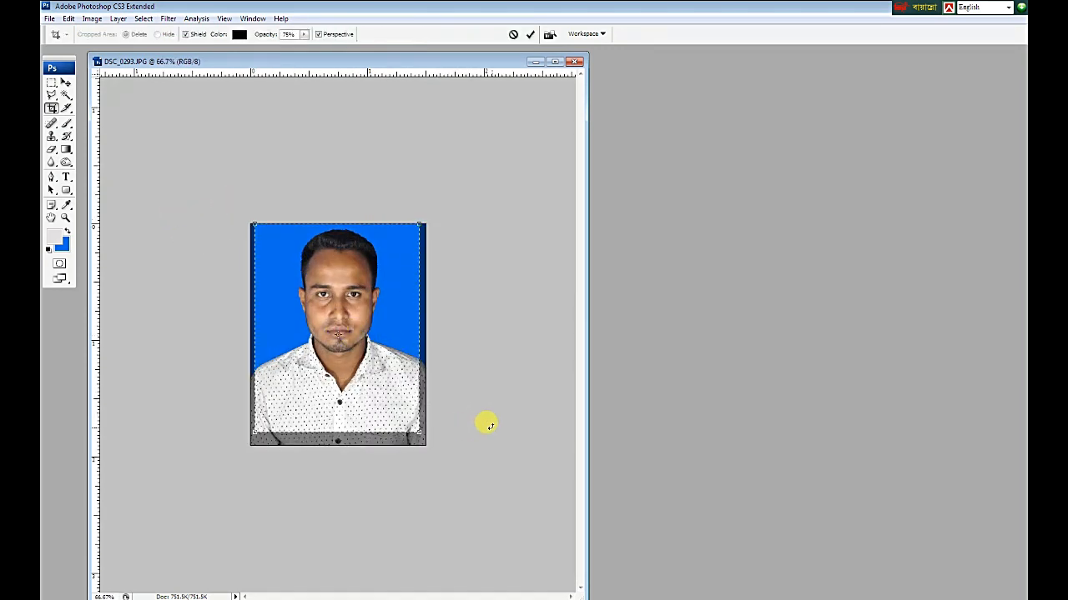
key("Return")
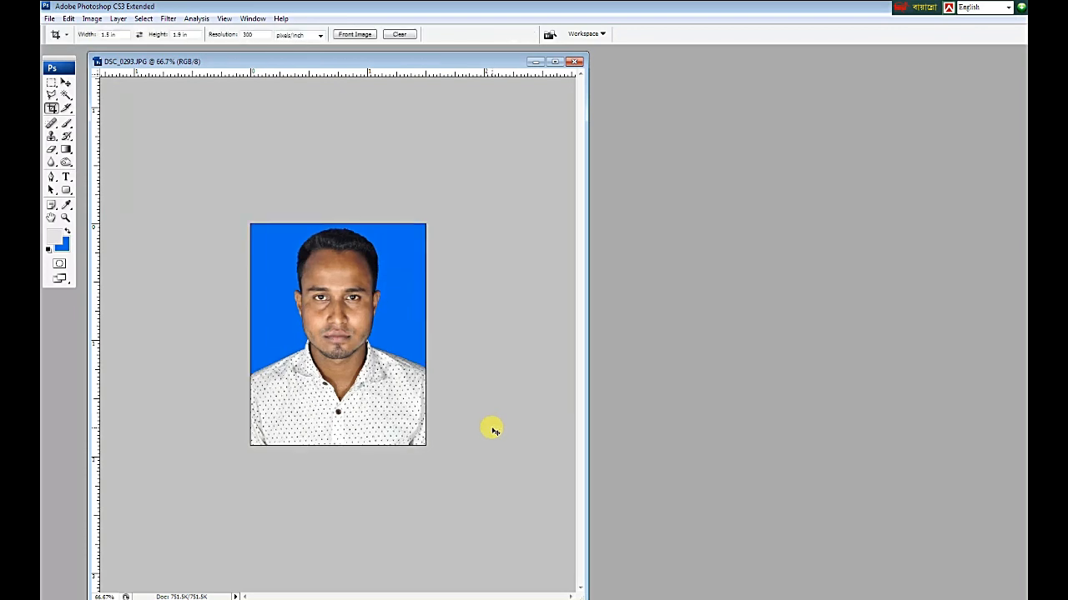
Brighten the portrait with a Curves adjustment, moving the RGB midpoint to input 118 and output 135
key("ctrl+plus")
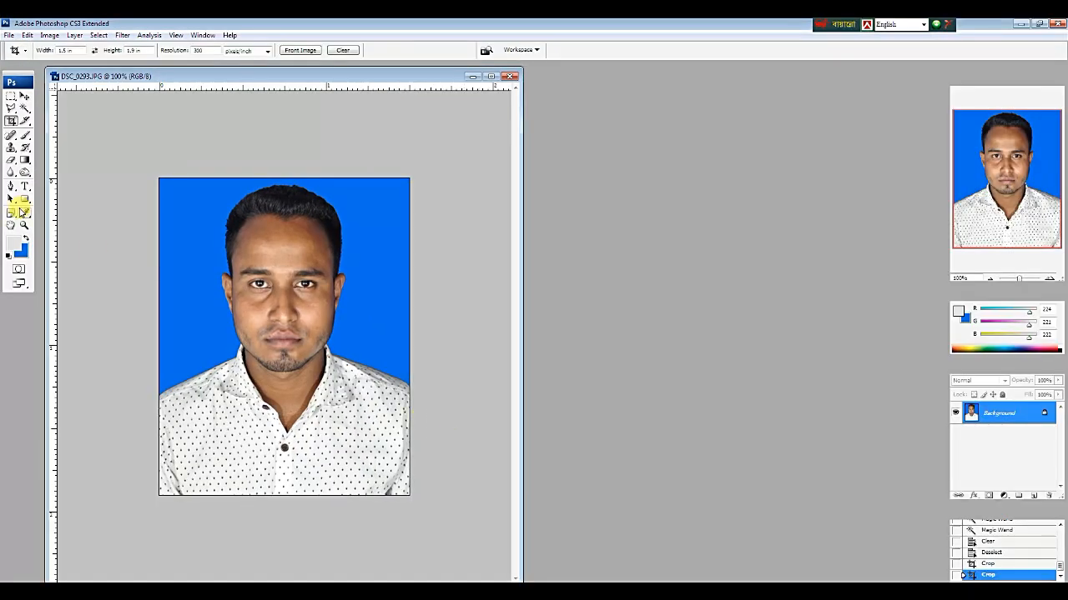
key("ctrl+m")
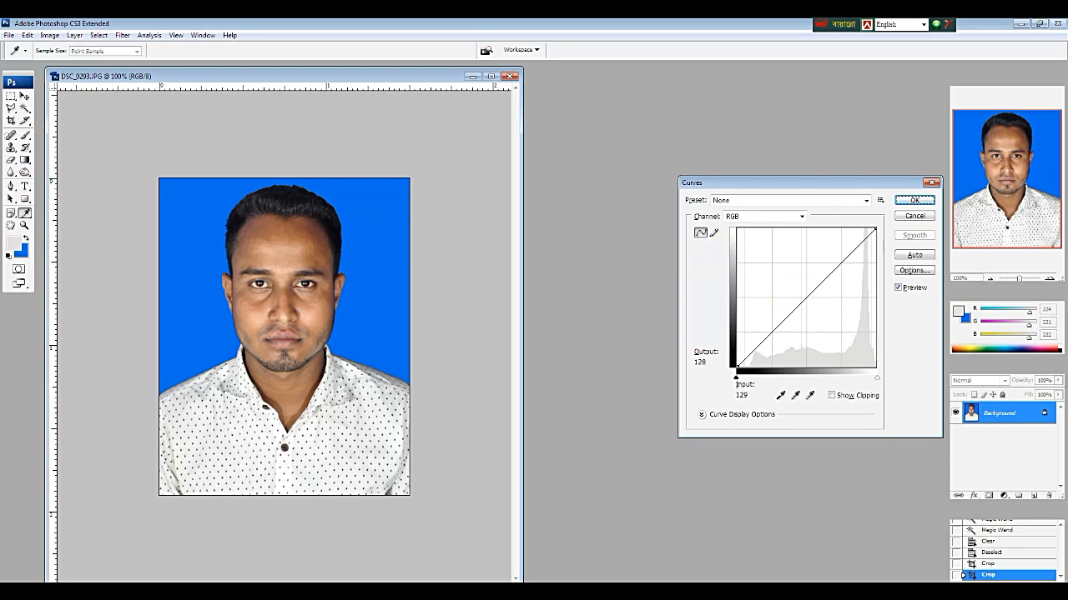
left_click_drag(807, 296, 801, 292)
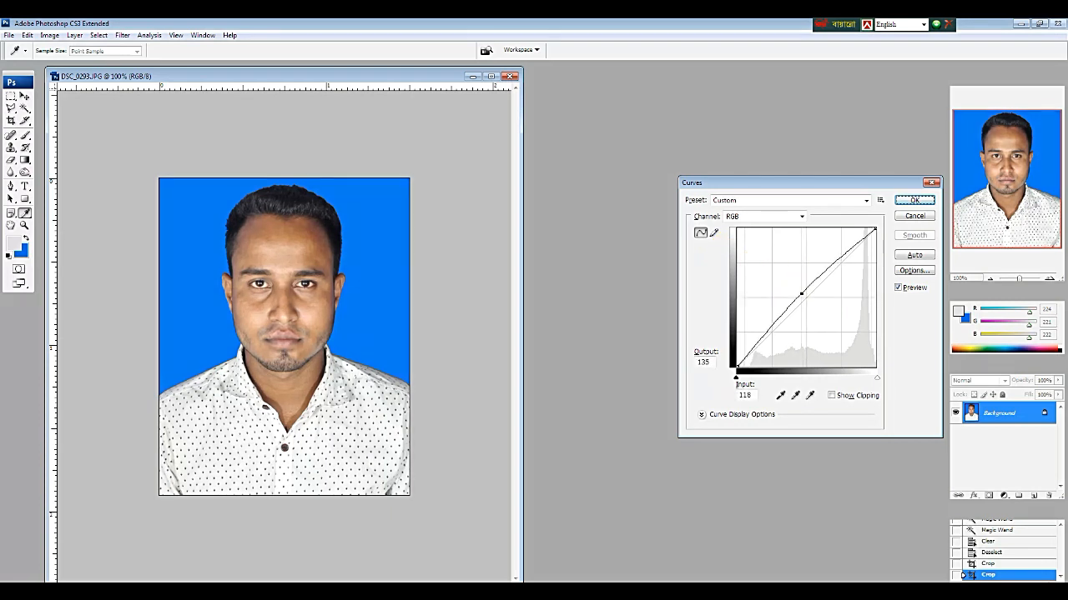
key("Return")
key("c")
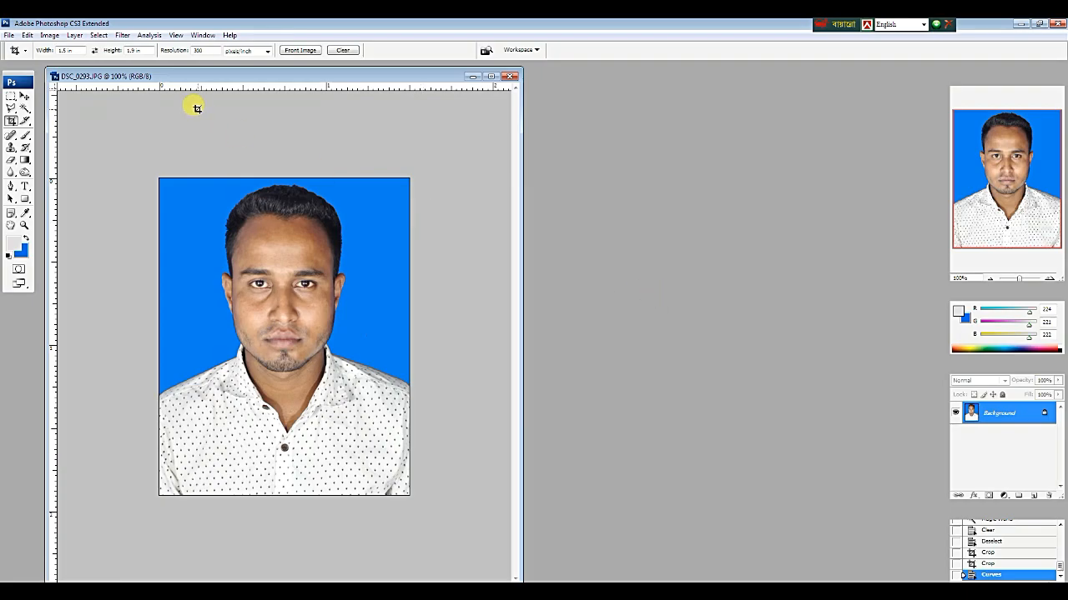
Apply a Selective Color adjustment to the Blacks with Black at +17% using the Relative method
left_click(74, 35)
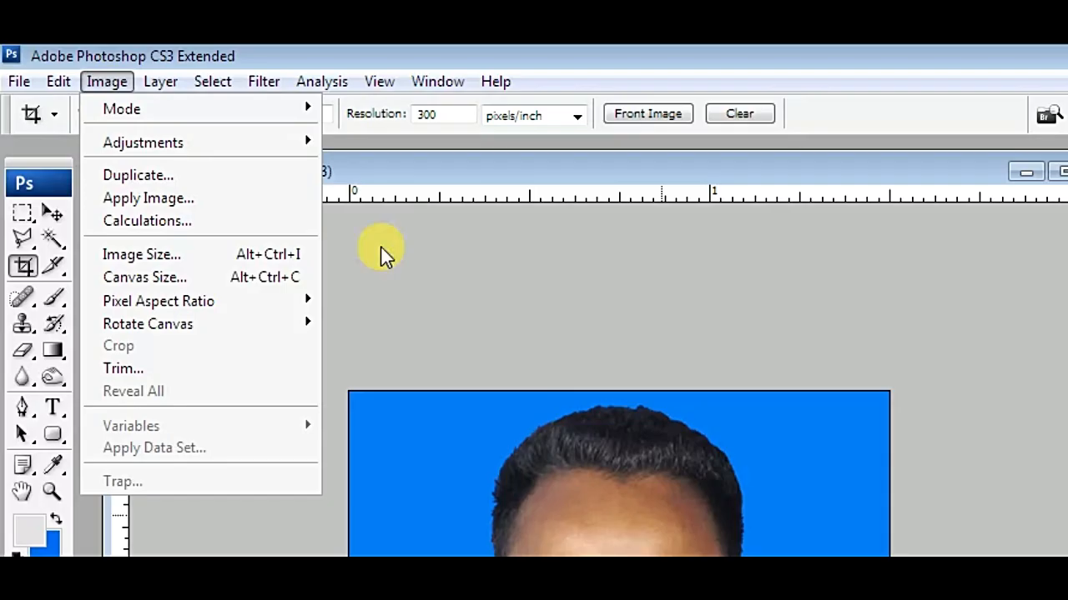
mouse_move(138, 147)
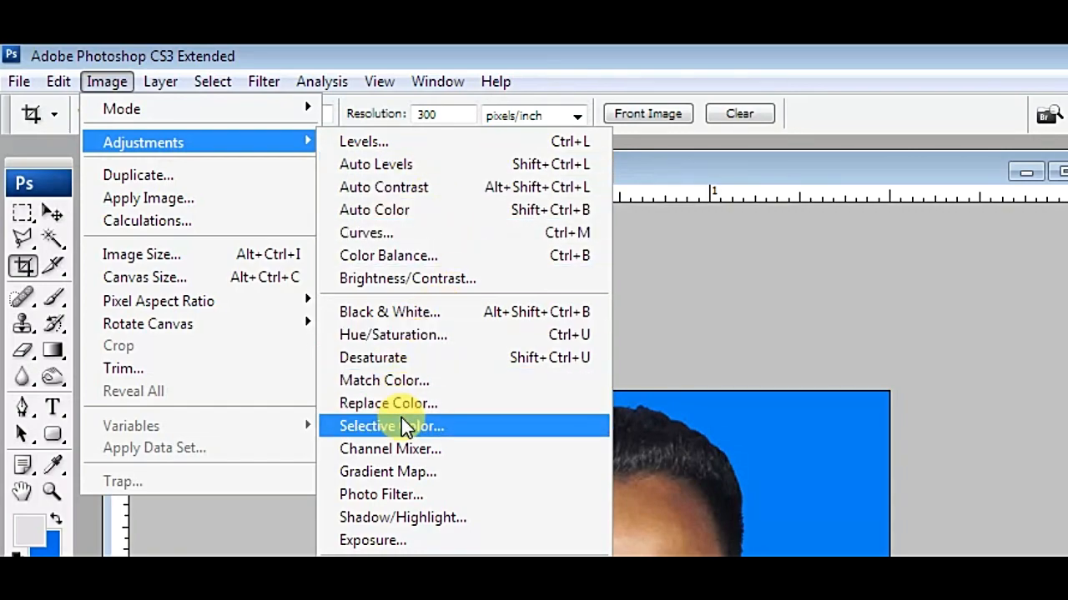
left_click(405, 426)
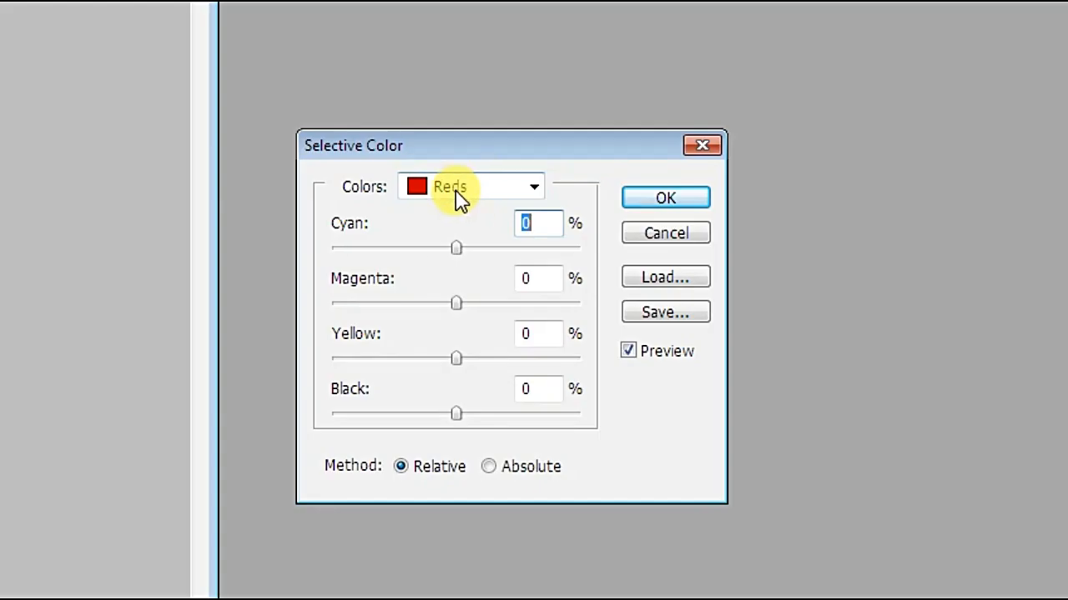
left_click(632, 220)
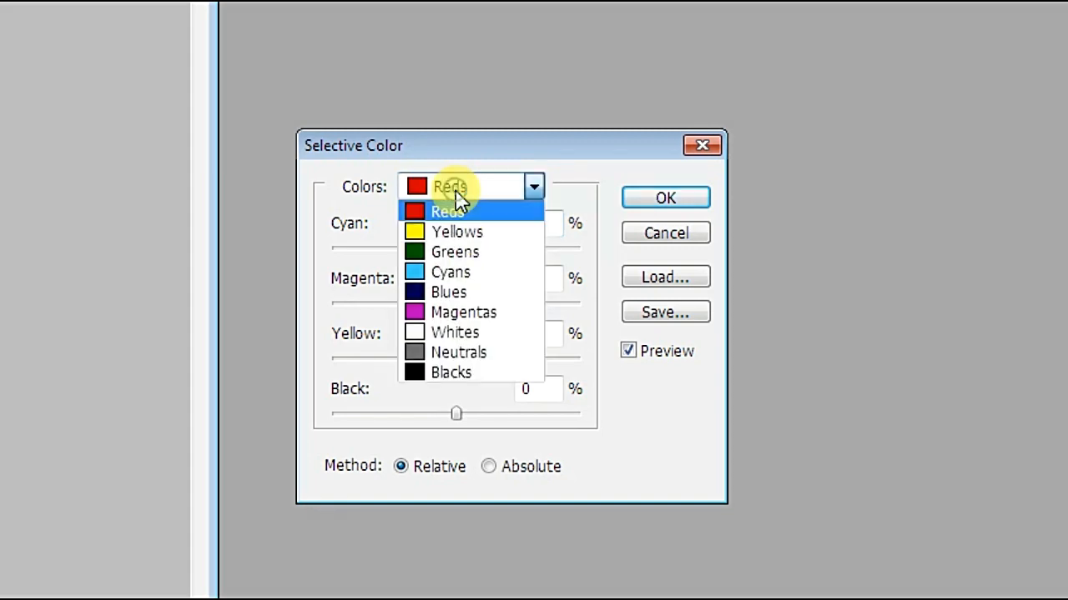
left_click(457, 374)
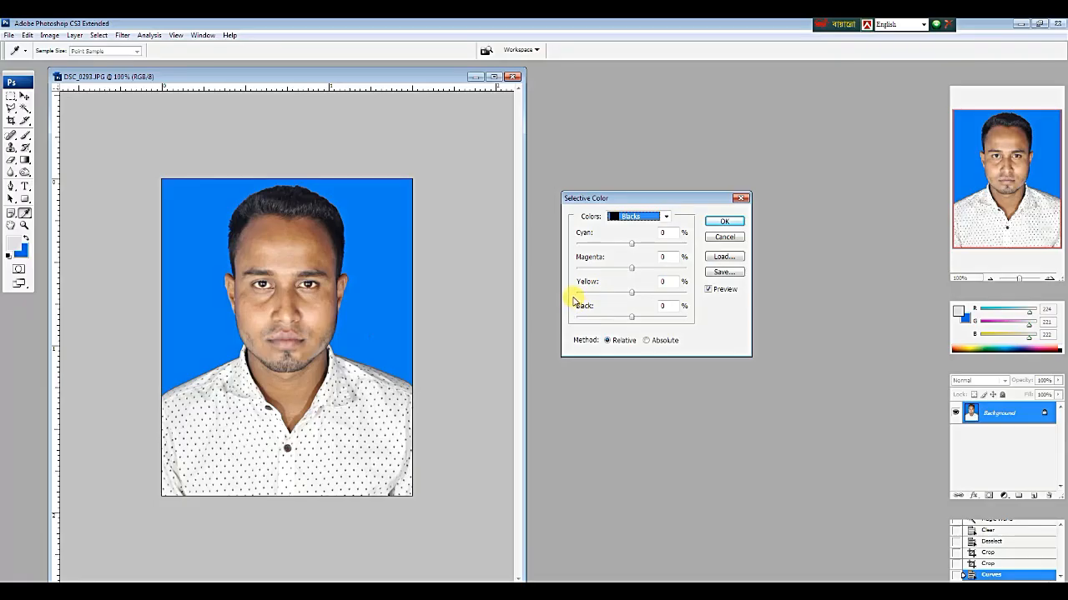
left_click_drag(631, 317, 638, 321)
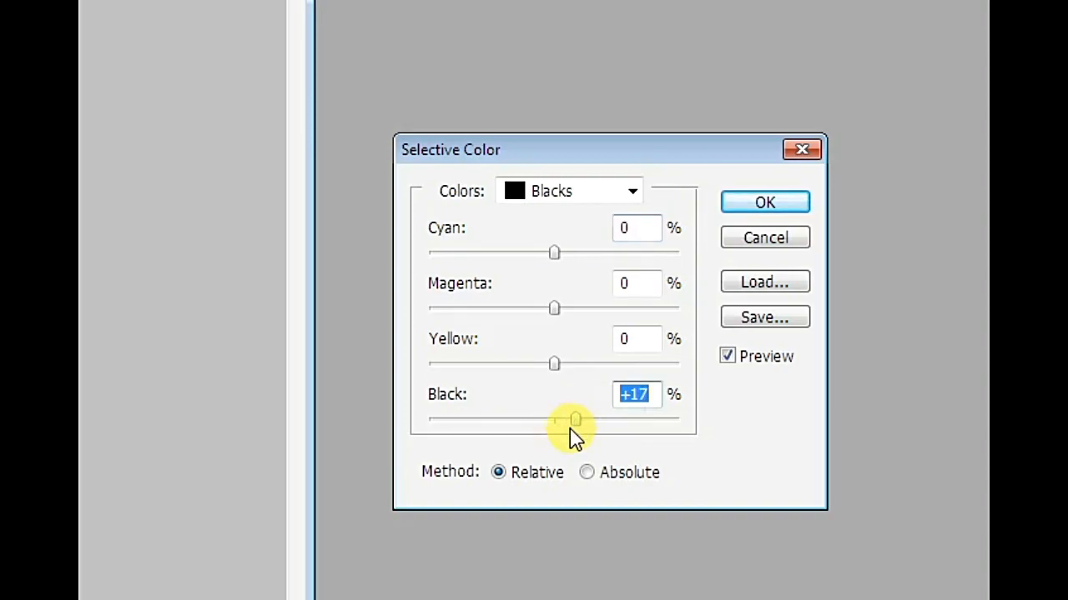
key("Return")
key("ctrl+plus")
left_click_drag(519, 253, 518, 219)
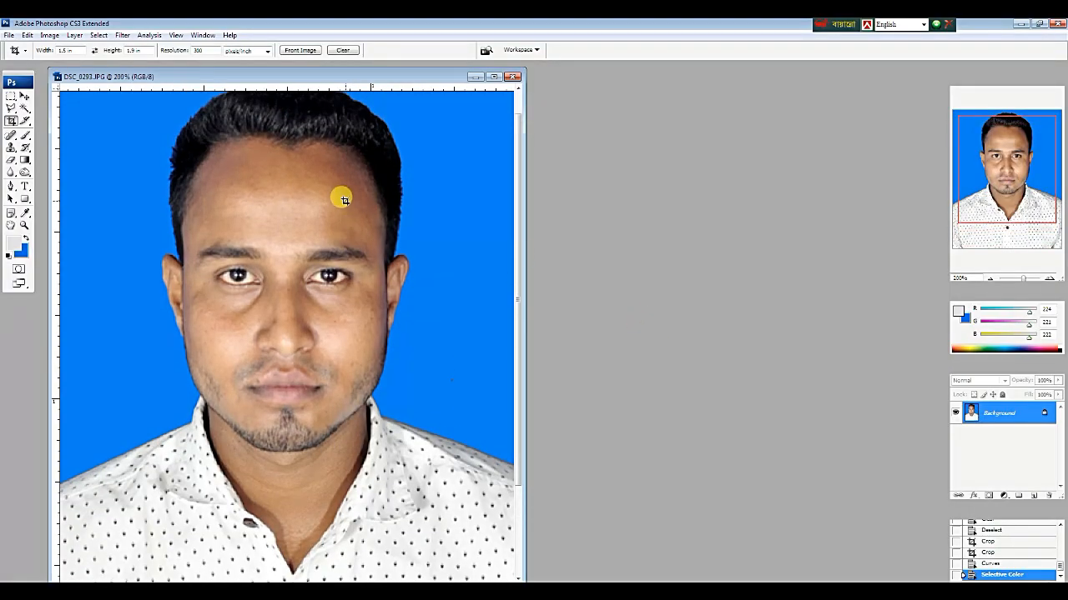
Darken the hair with the Burn tool, using a size 50 brush, Midtones range and 50% exposure
scroll(72, 159, "up", 1)
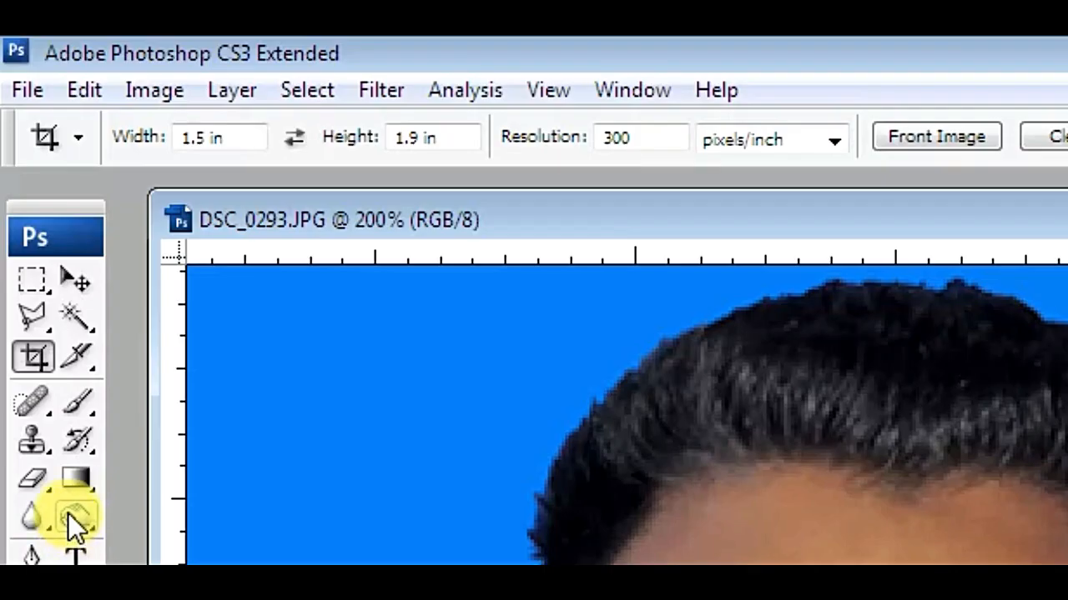
left_click(72, 520)
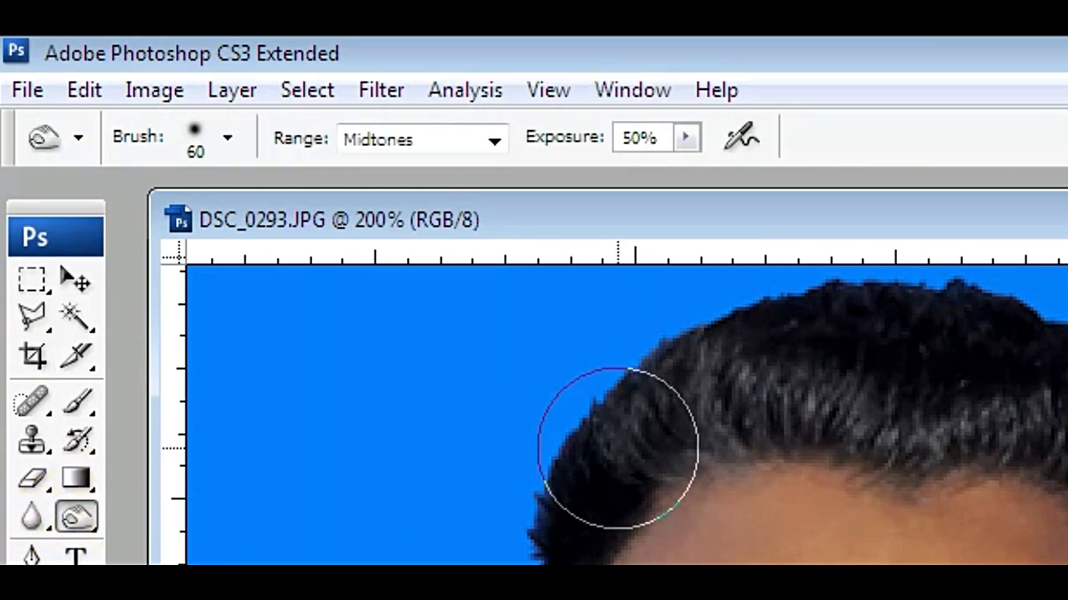
key("bracketleft")
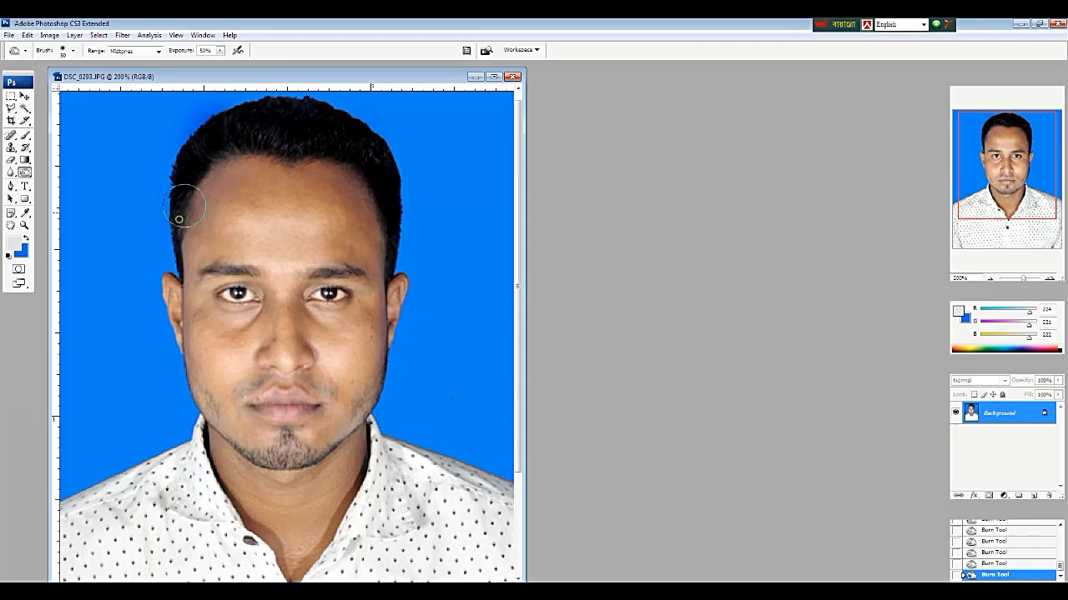
scroll(270, 287, "down", 1)
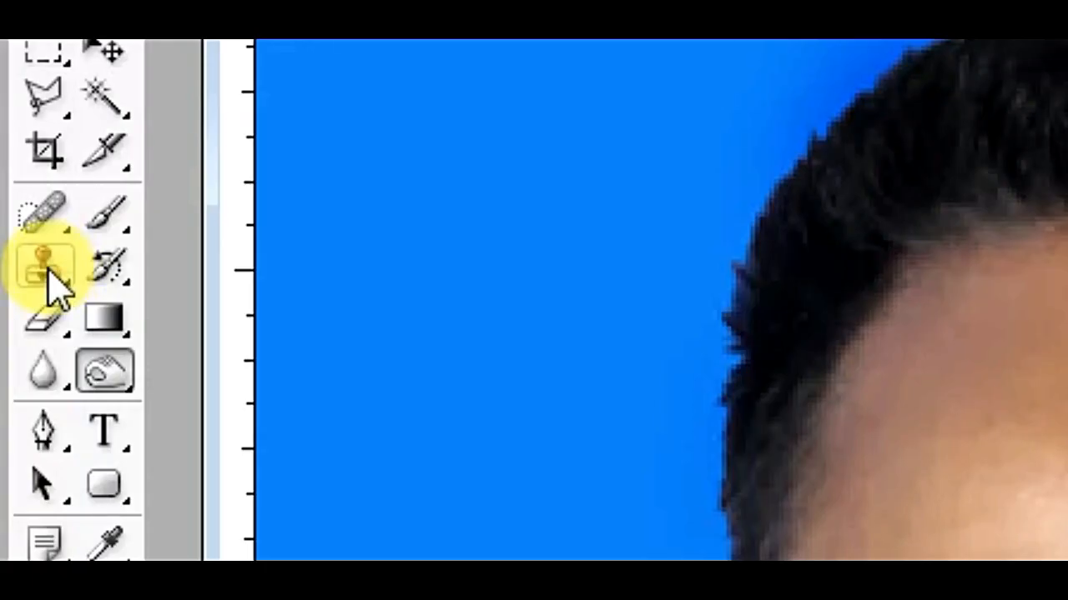
Retouch the man's right cheek and the skin below that eye with the Clone Stamp, sampling clean skin nearby with a size 35 brush
left_click(12, 150)
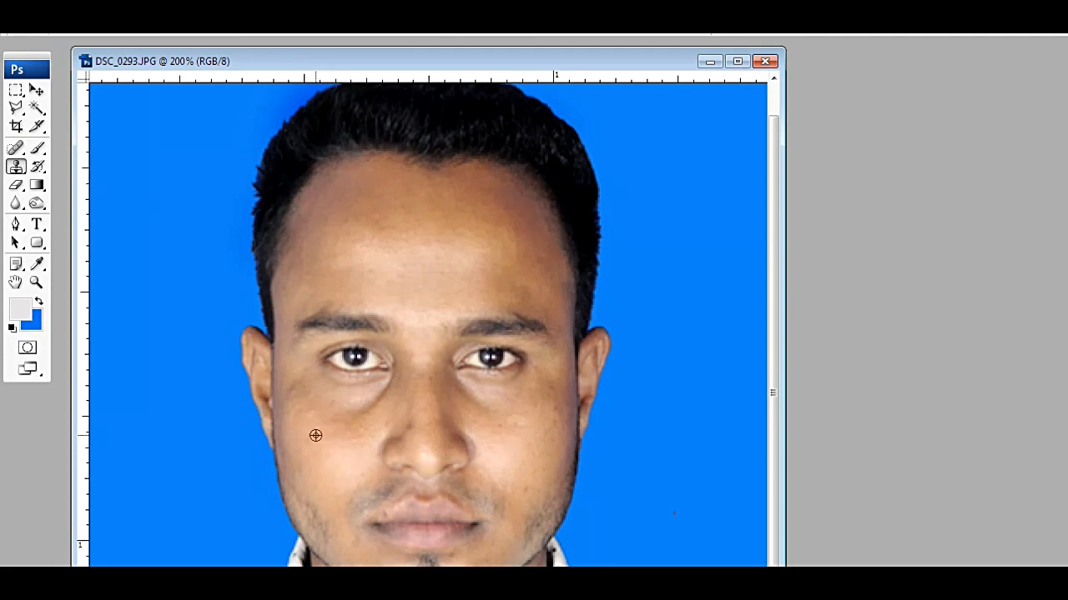
left_click(315, 435, "alt")
left_click(307, 402)
left_click(336, 450, "alt")
left_click(345, 426)
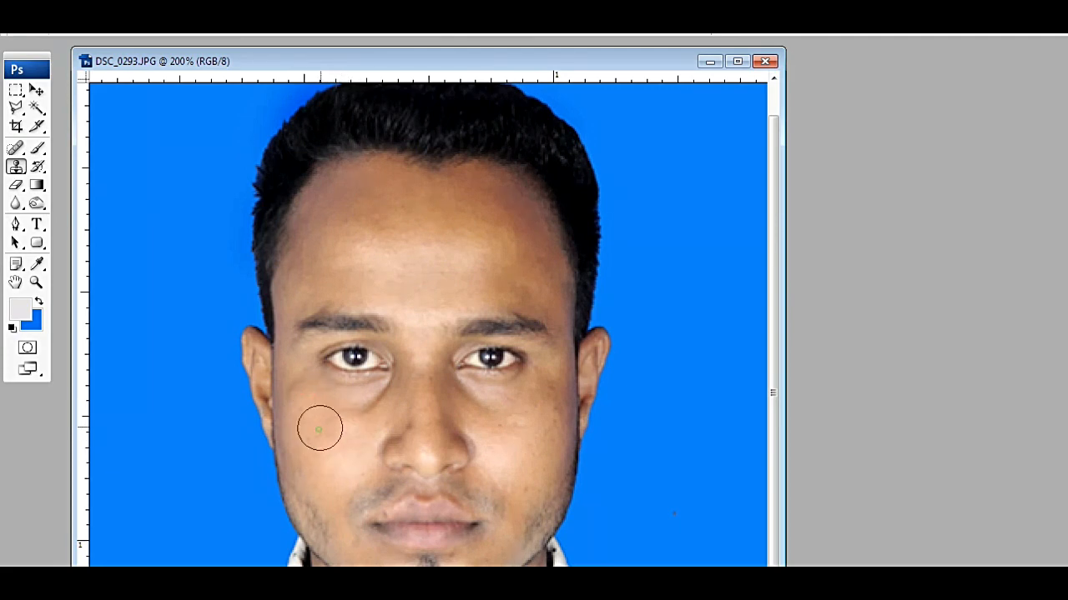
left_click(346, 429, "alt")
left_click(322, 419)
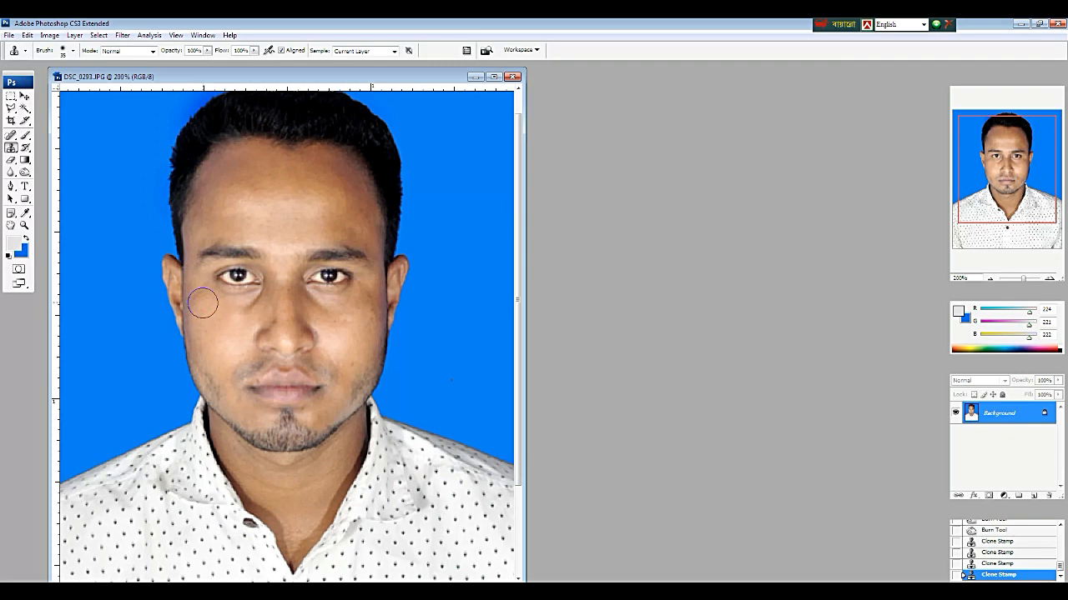
left_click(202, 303)
Clone clean skin over the blemishes on the forehead and across the man's left cheek
left_click(244, 188, "alt")
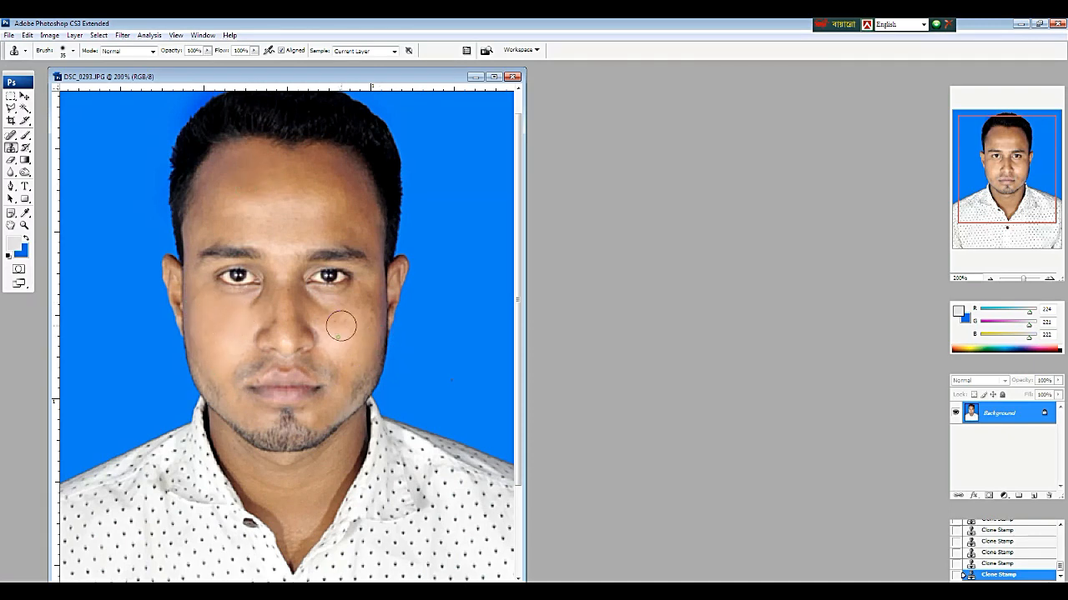
left_click_drag(341, 325, 374, 306)
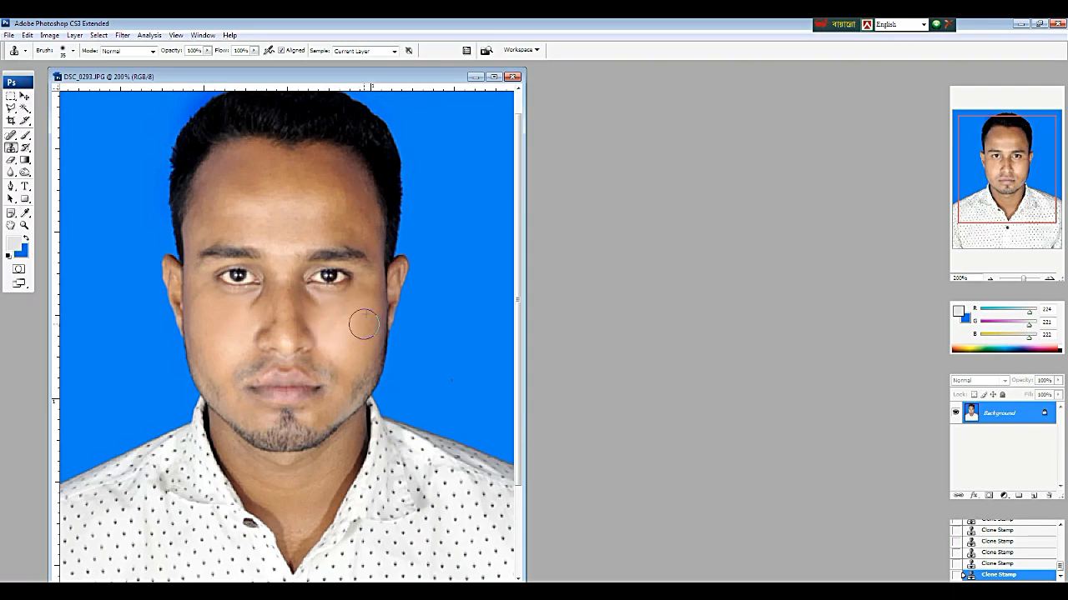
left_click(220, 312, "alt")
Smooth the shadow beneath the man's right eye, beside the nose, using the Clone Stamp with a size 25 brush
key("ctrl+plus")
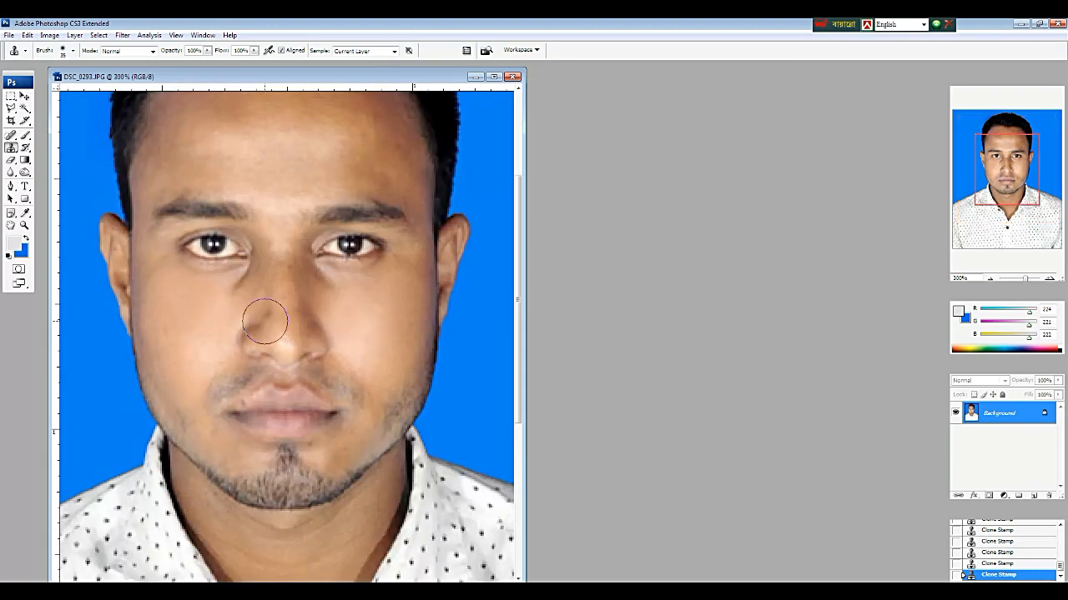
key("bracketleft")
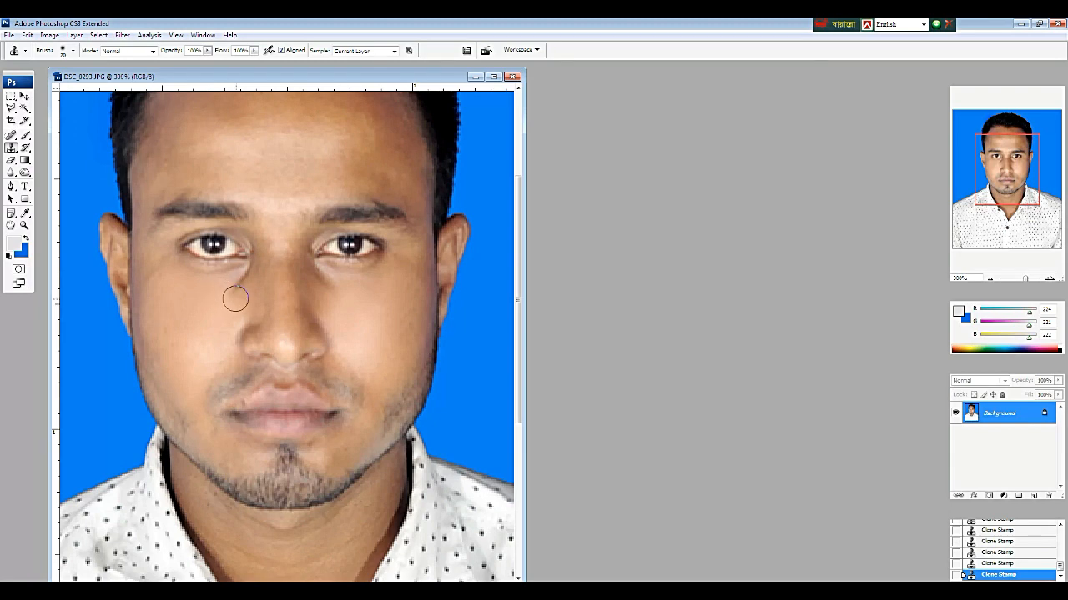
key("bracketright")
left_click(236, 285)
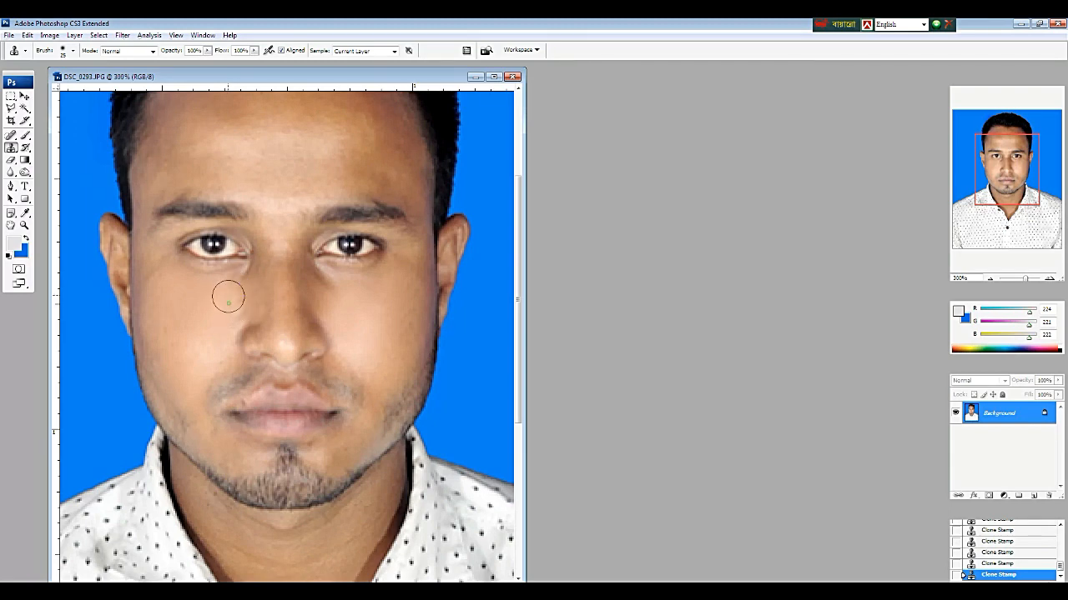
left_click(216, 290, "alt")
Clone smooth skin beneath the man's left eye and beside the nose, and even out his right cheek
left_click(325, 297, "alt")
left_click(324, 279)
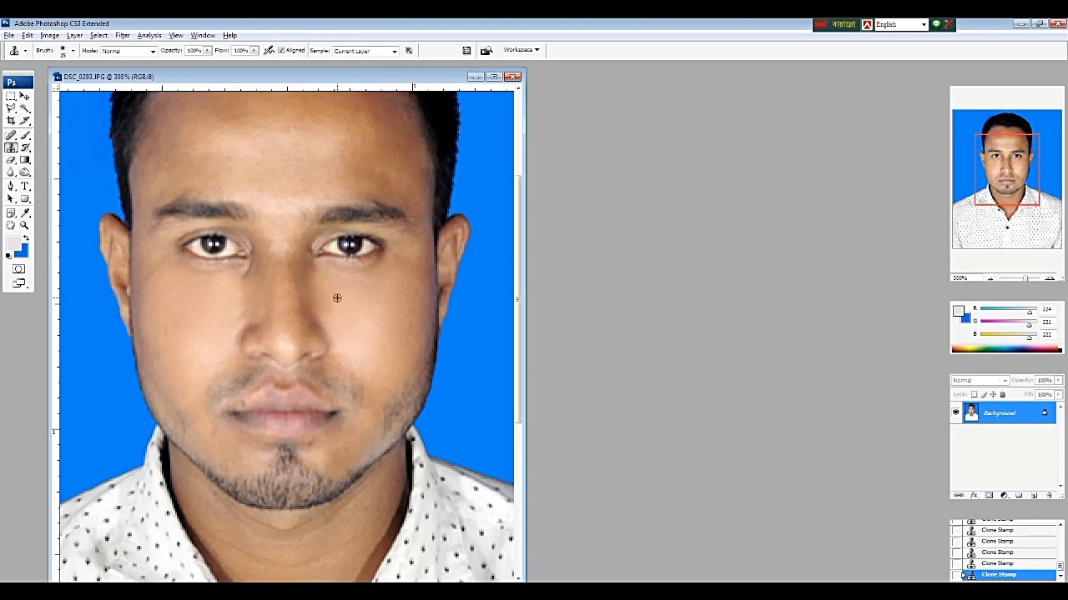
left_click(340, 318, "alt")
left_click(333, 318)
left_click_drag(231, 313, 214, 359)
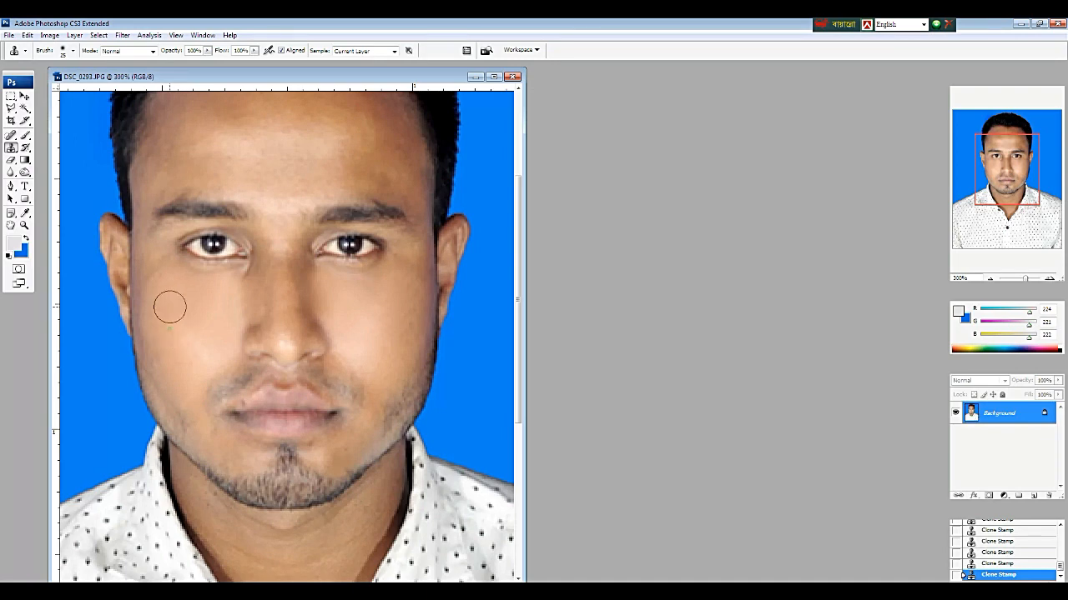
Soften the face, neck and collar area with the Blur tool, using a size 60 brush at 30% strength
scroll(200, 288, "up", 1)
key("ctrl+minus")
key("ctrl+minus")
key("ctrl+minus")
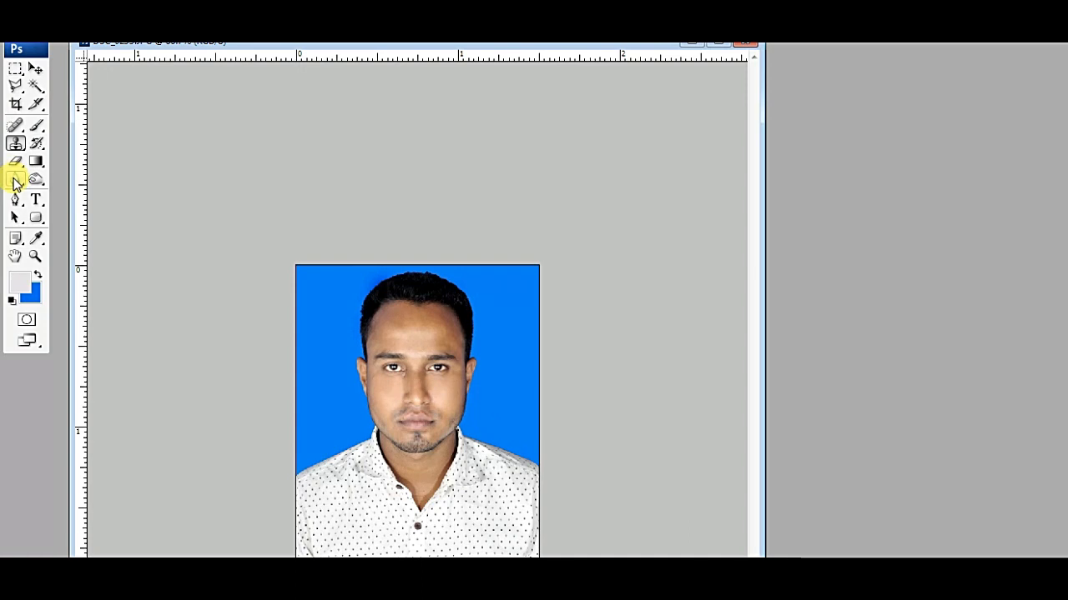
left_click(9, 173)
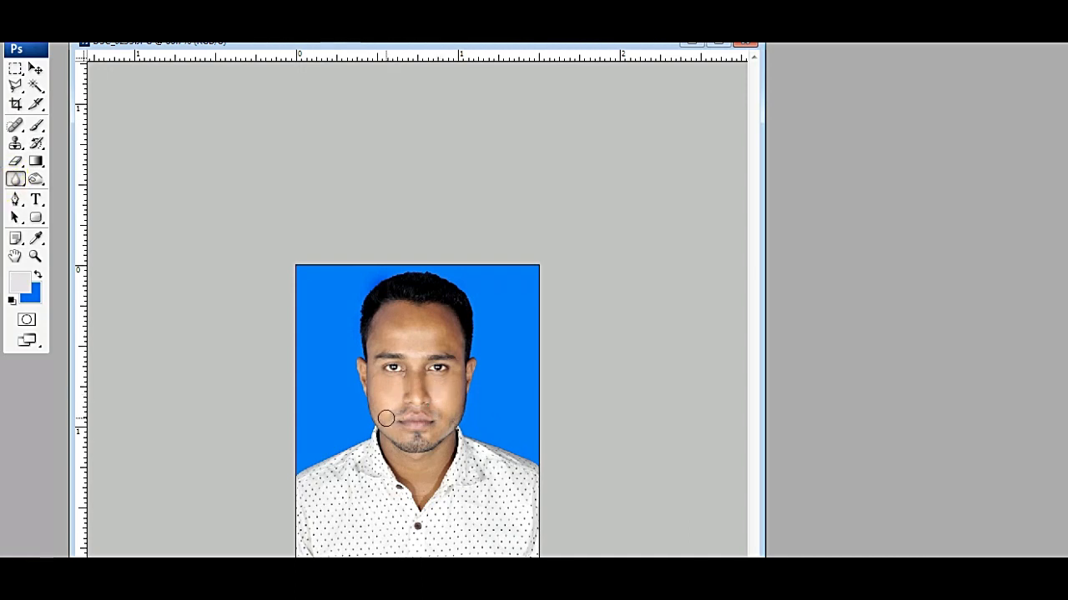
key("bracketright")
key("bracketright")
key("bracketright")
key("bracketleft")
key("bracketleft")
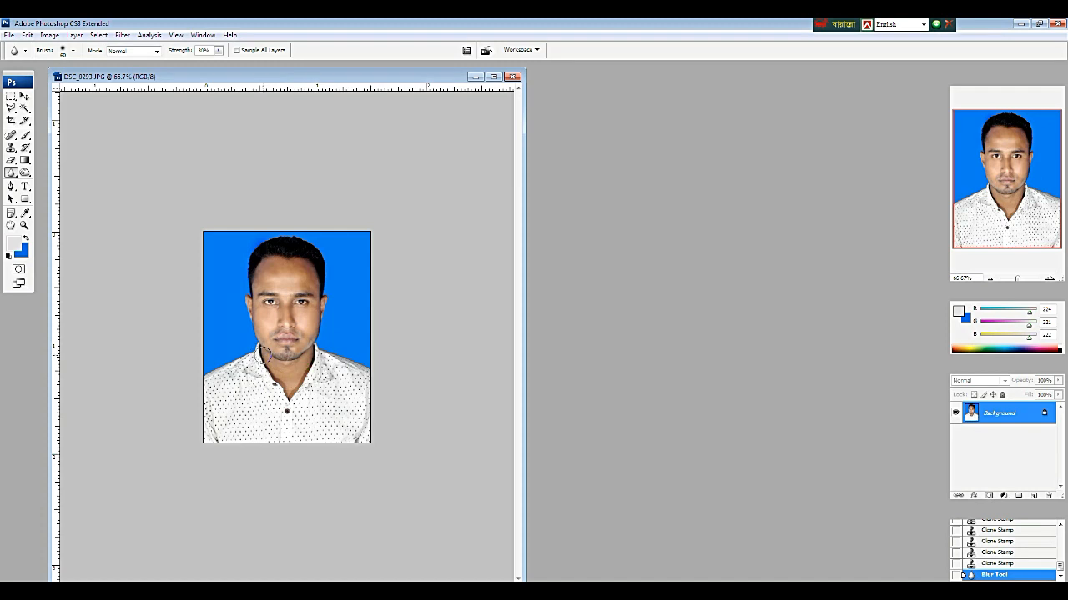
left_click_drag(264, 356, 297, 387)
Adjust the portrait's tones with Curves by adding a point near the middle of the RGB curve
key("ctrl+m")
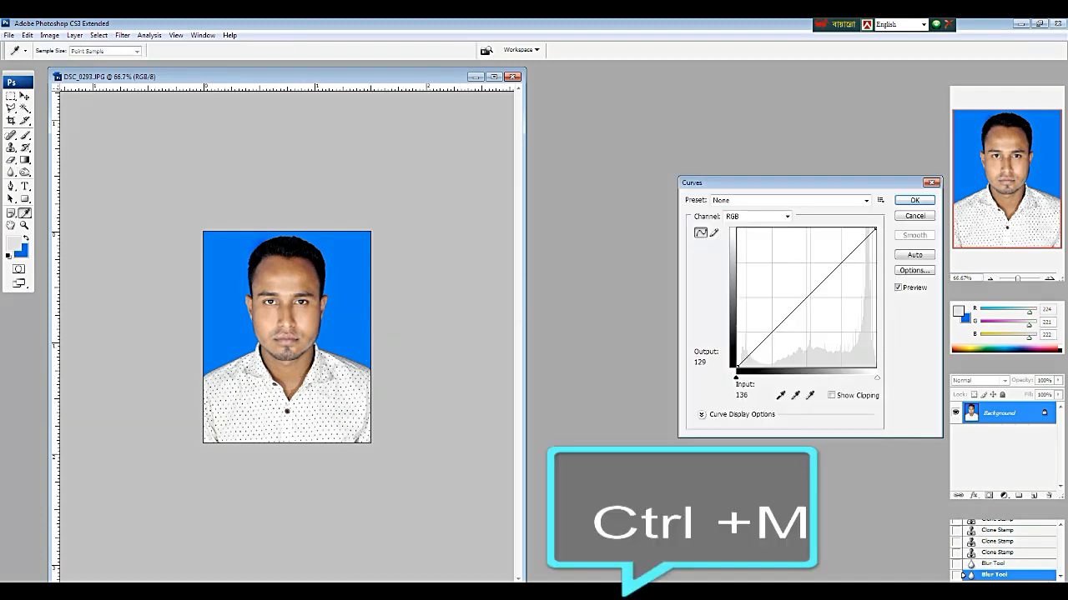
left_click(808, 295)
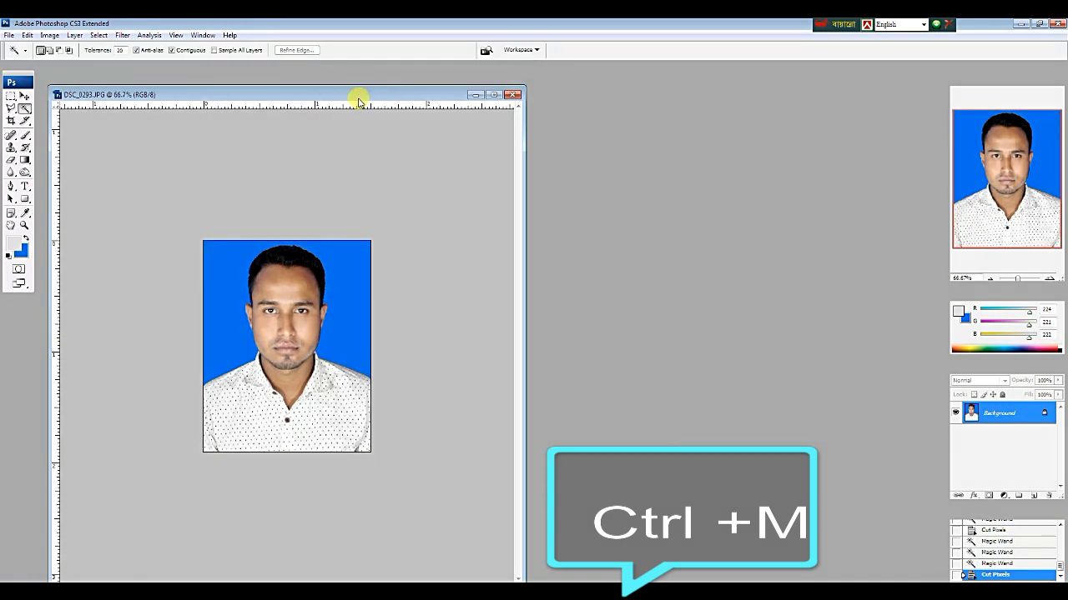
Create a white U.S. Paper Letter document, 8.5 × 11 inches at 300 pixels/inch in RGB, and activate the Move tool
left_click_drag(329, 100, 443, 99)
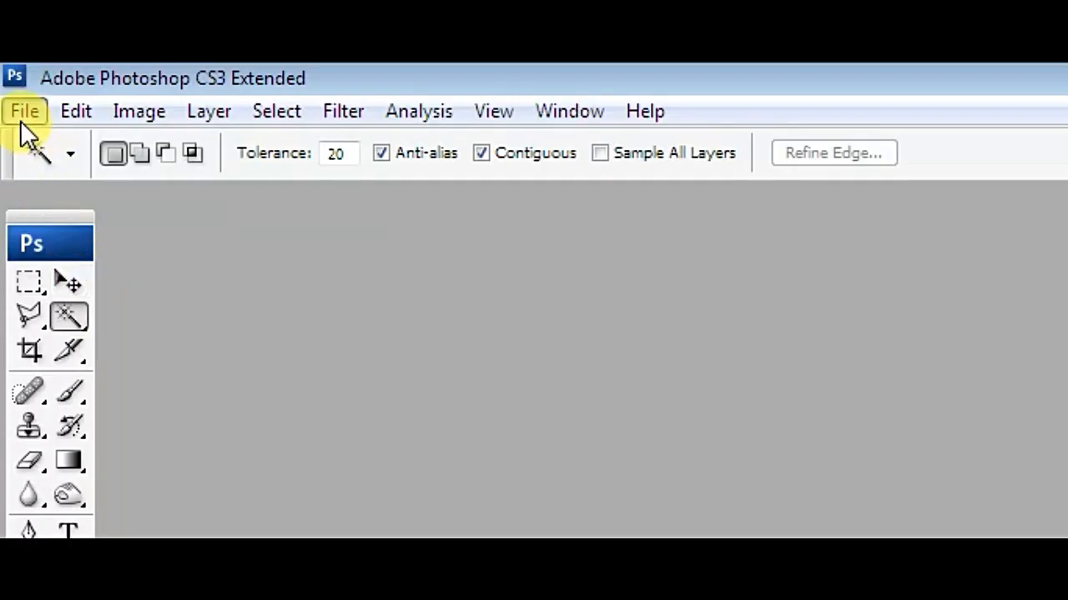
left_click(24, 112)
left_click(32, 147)
left_click(582, 231)
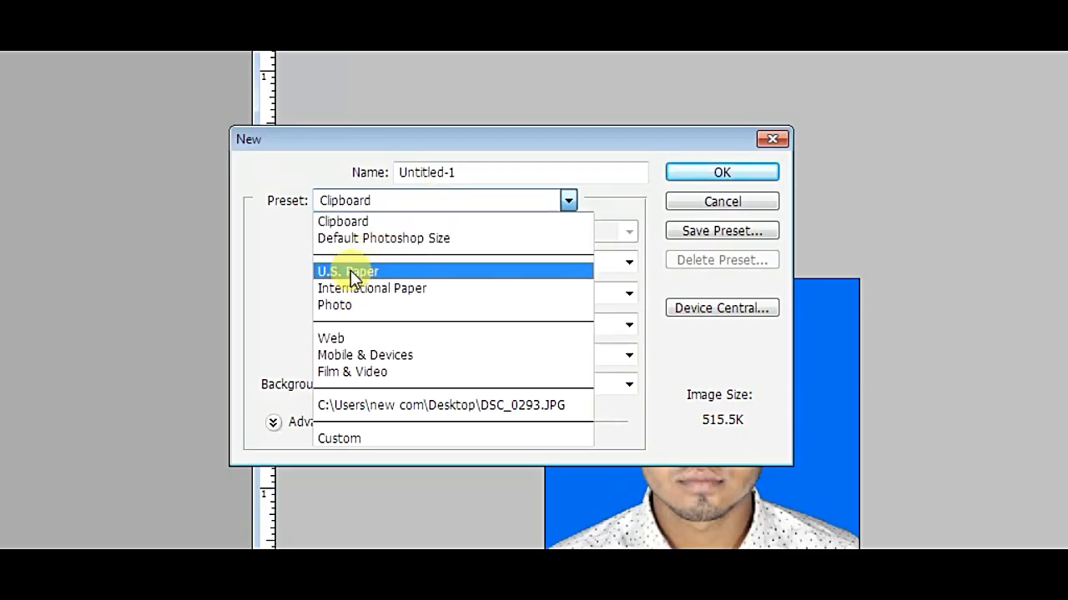
left_click(526, 267)
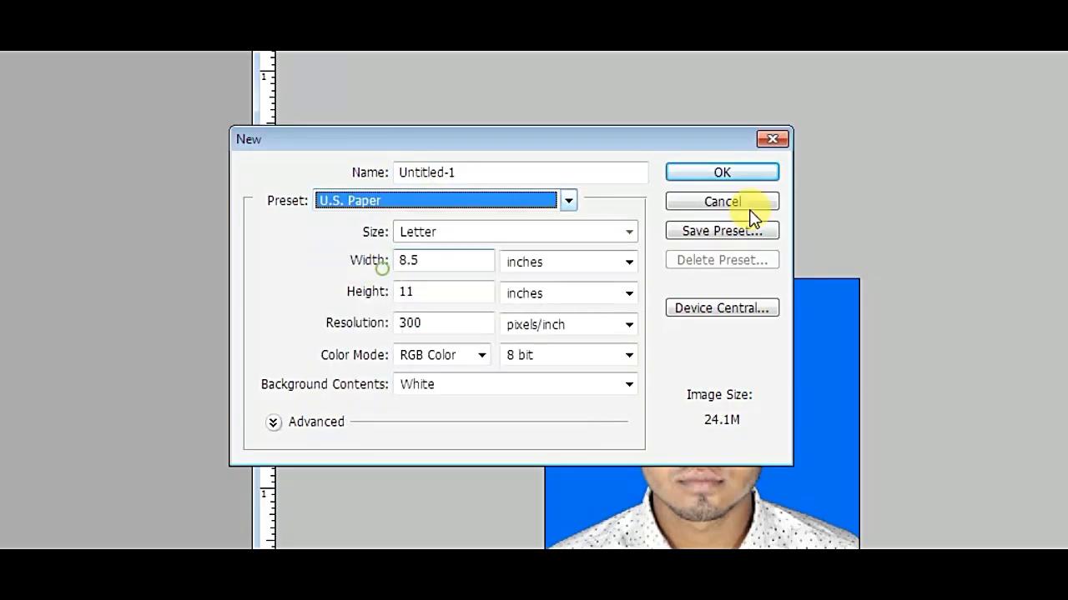
left_click(721, 171)
left_click(25, 96)
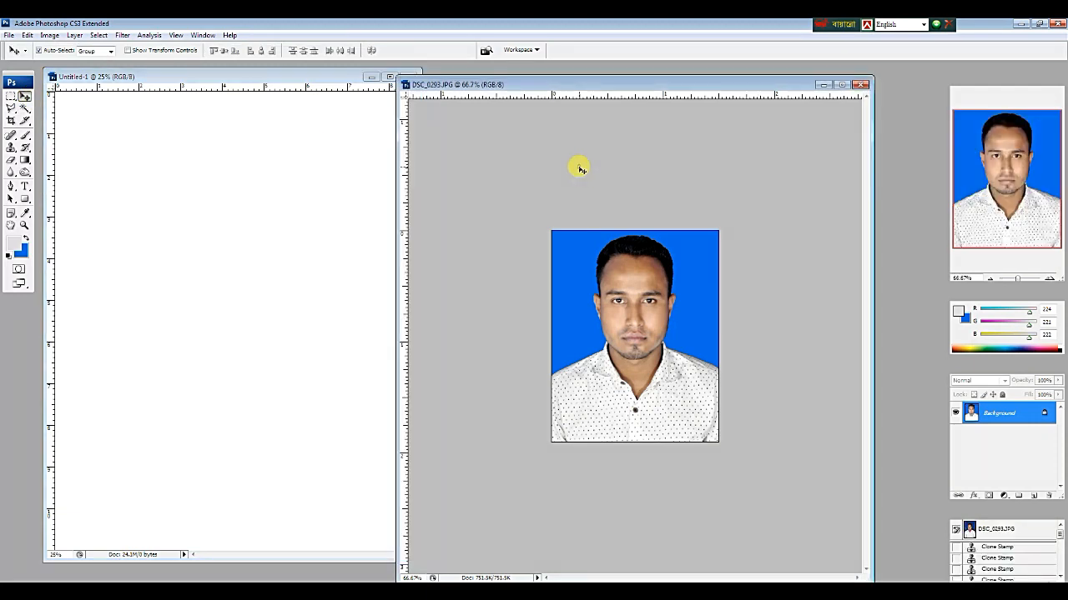